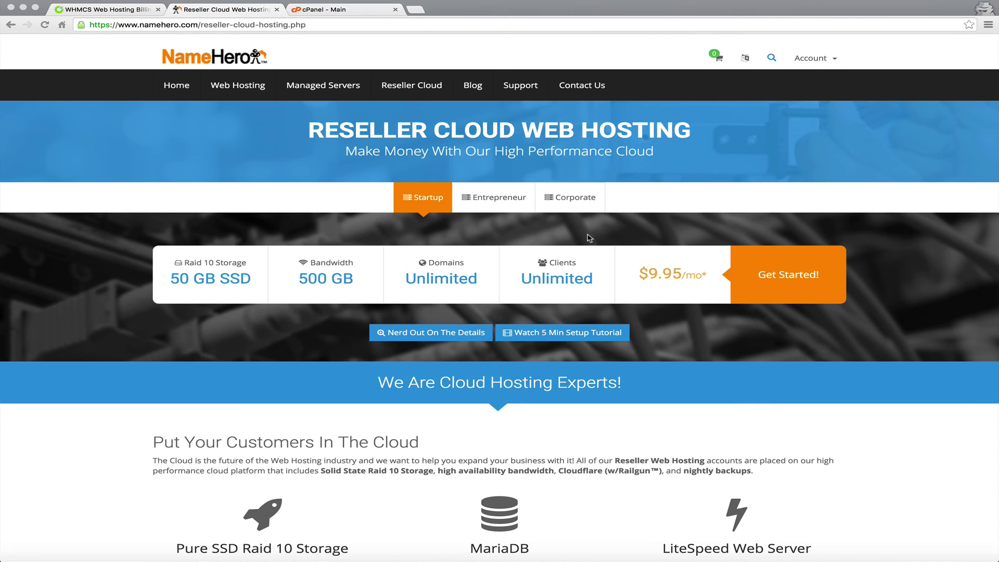
Show the Corporate reseller plan (150 GB SSD, 2,000GB bandwidth, $19.95/mo) after comparing it with Startup.
{"action": "left_click", "coordinate": [636, 272]}
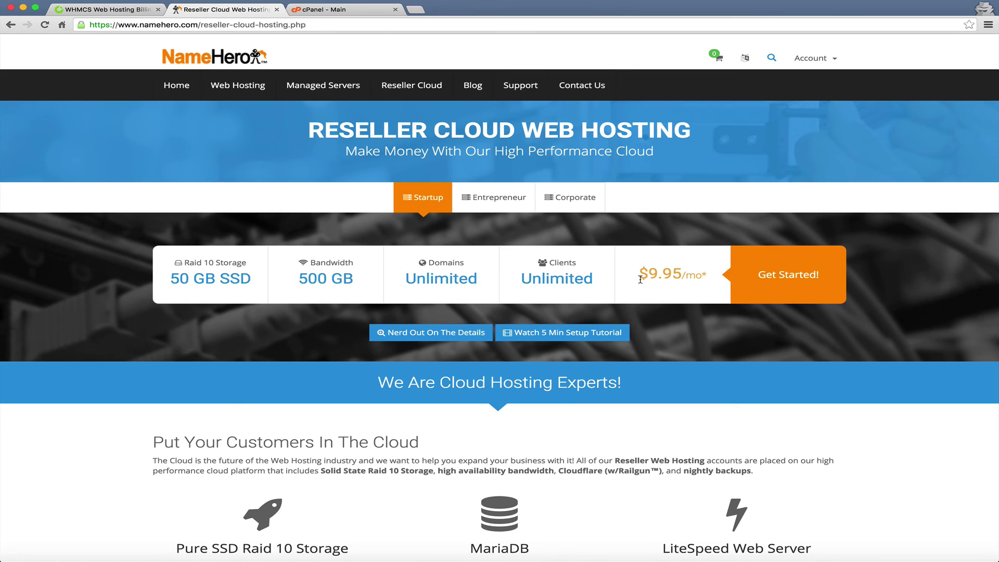
{"action": "left_click", "coordinate": [578, 197]}
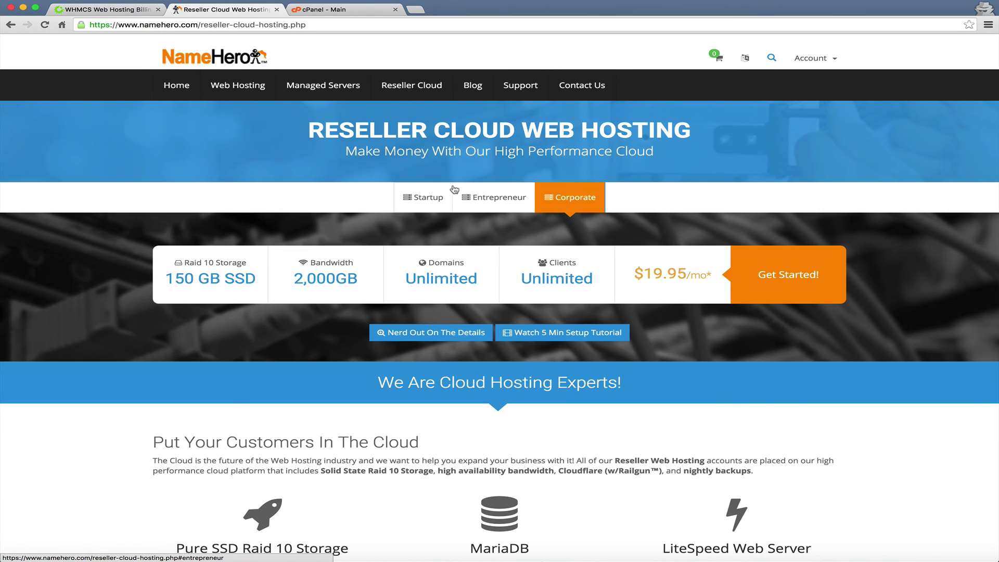
{"action": "left_click", "coordinate": [440, 199]}
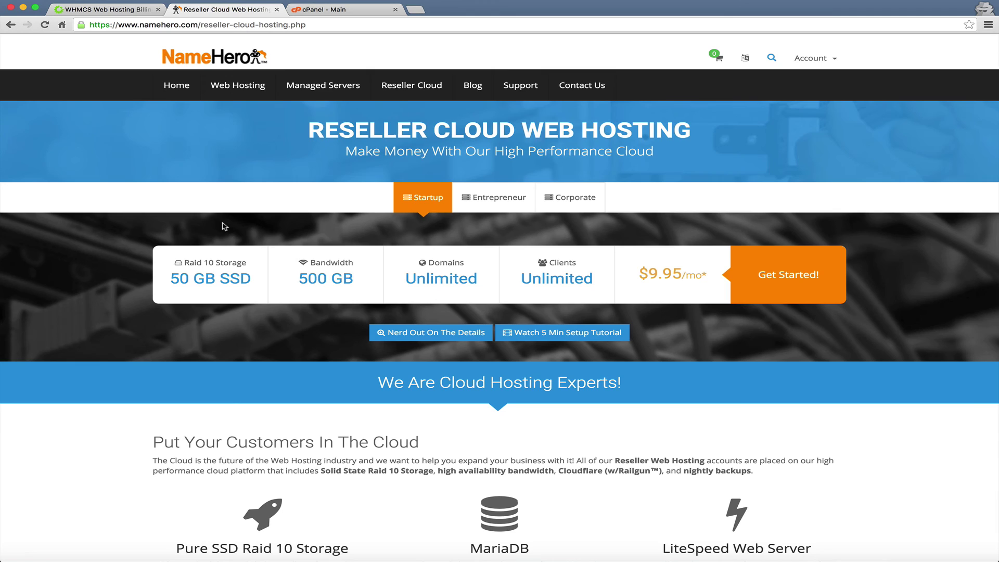
{"action": "left_click", "coordinate": [556, 199]}
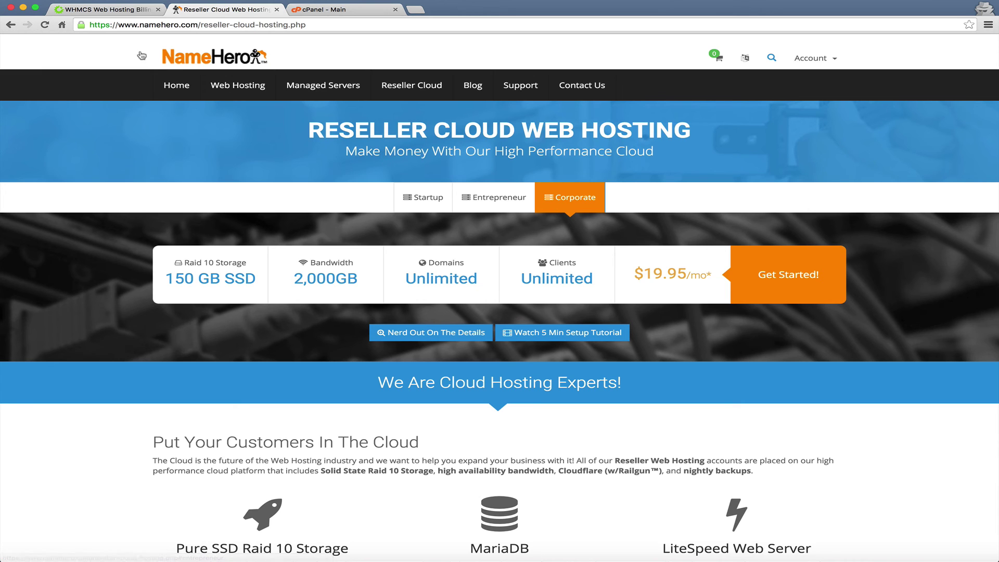
Switch to the WHMCS Web Hosting Billing tab showing the whmcs.com homepage.
{"action": "left_click", "coordinate": [115, 11]}
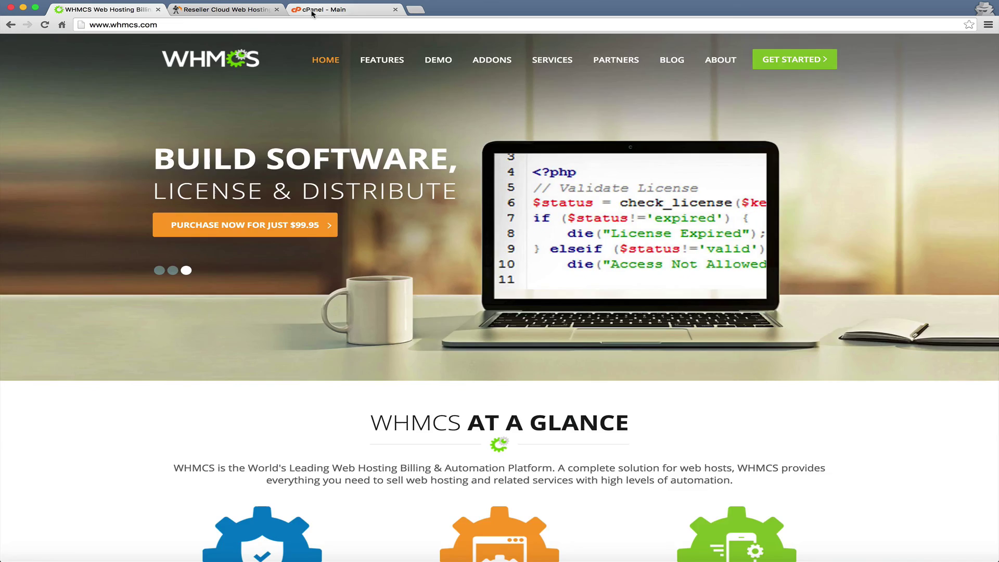
Switch to the cPanel - Main tab and scroll down to the Softaculous Apps Installer section.
{"action": "left_click", "coordinate": [313, 11]}
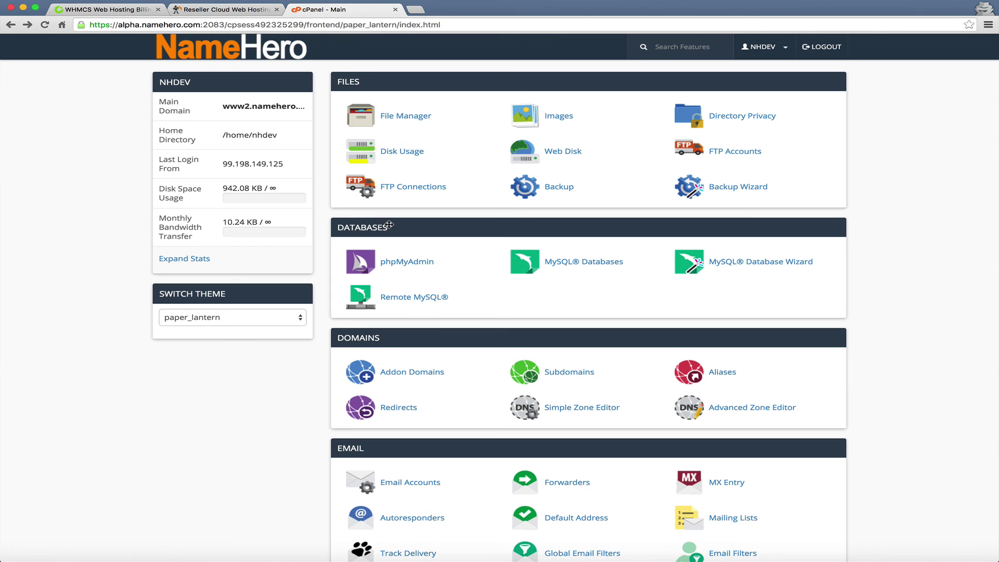
{"action": "scroll", "coordinate": [388, 224], "scroll_direction": "down", "scroll_amount": 5}
{"action": "scroll", "coordinate": [389, 224], "scroll_direction": "down", "scroll_amount": 20}
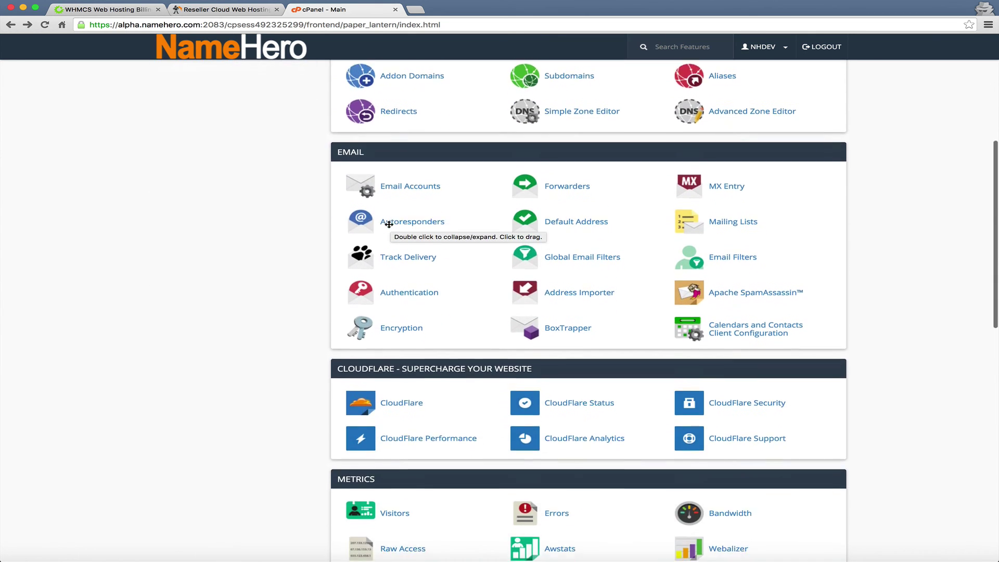
{"action": "scroll", "coordinate": [389, 224], "scroll_direction": "down", "scroll_amount": 3}
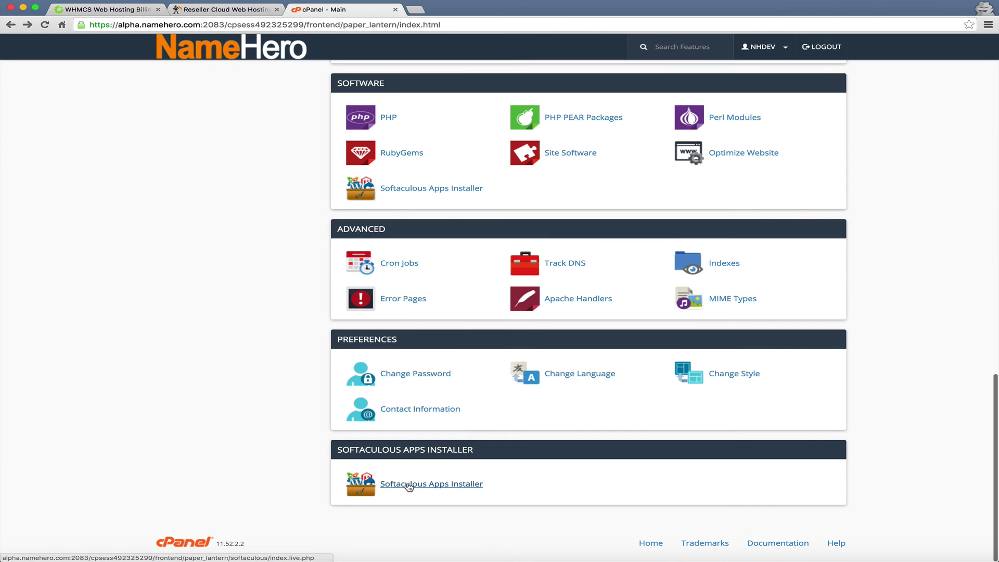
Open Softaculous and start the WHMCS 6.2.0 install form on www2.namehero.com.
{"action": "left_click", "coordinate": [409, 484]}
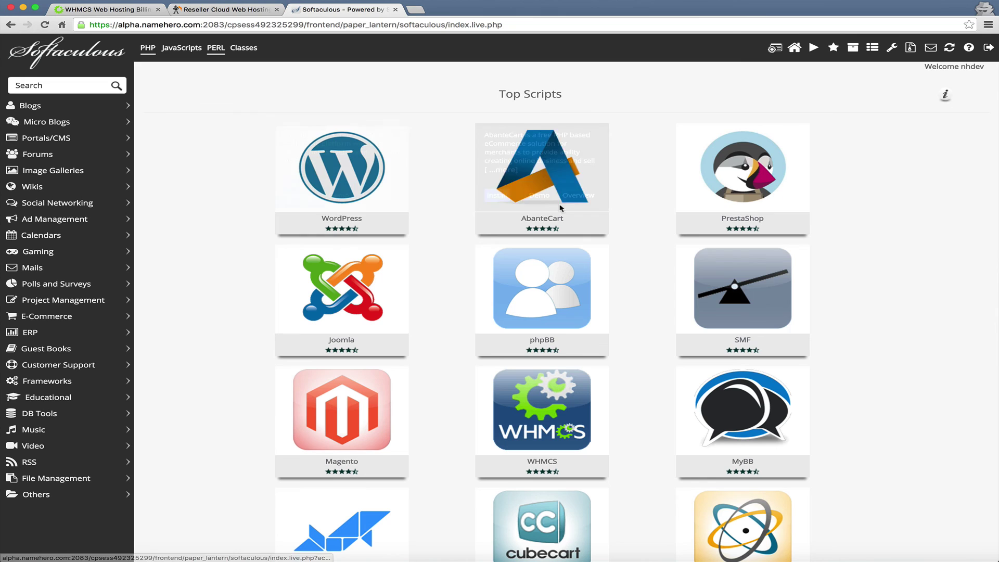
{"action": "mouse_move", "coordinate": [571, 404]}
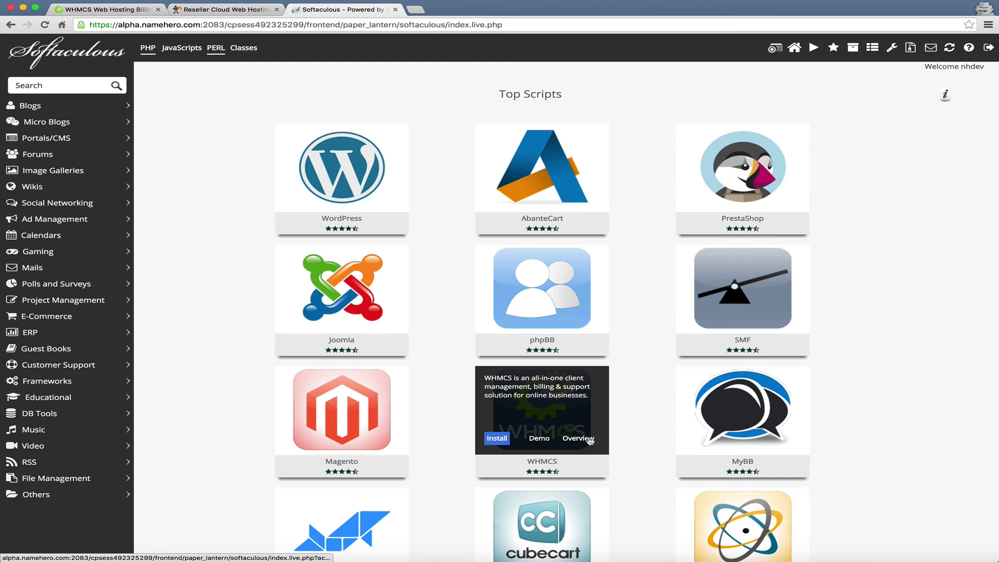
{"action": "left_click", "coordinate": [497, 438]}
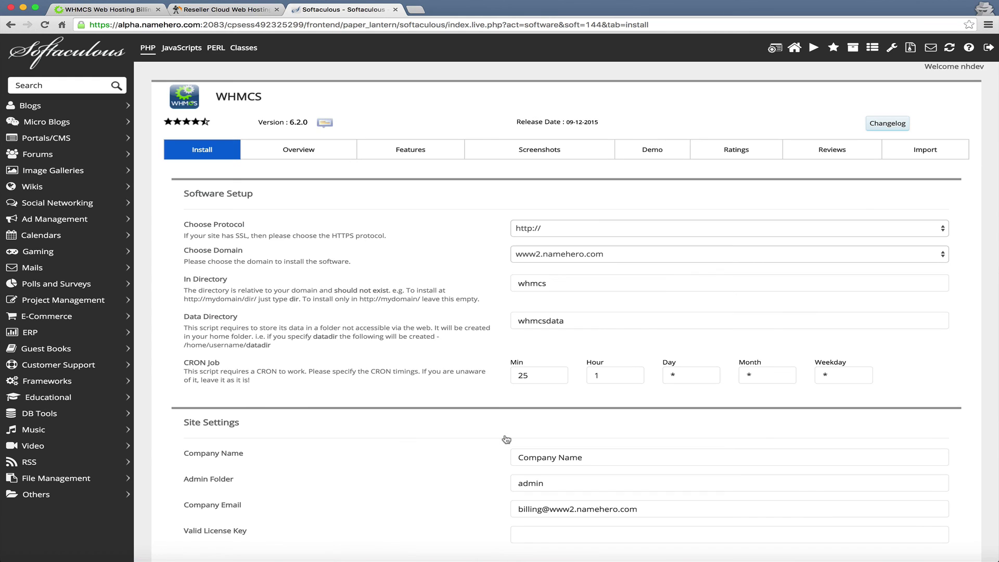
{"action": "left_click", "coordinate": [562, 283]}
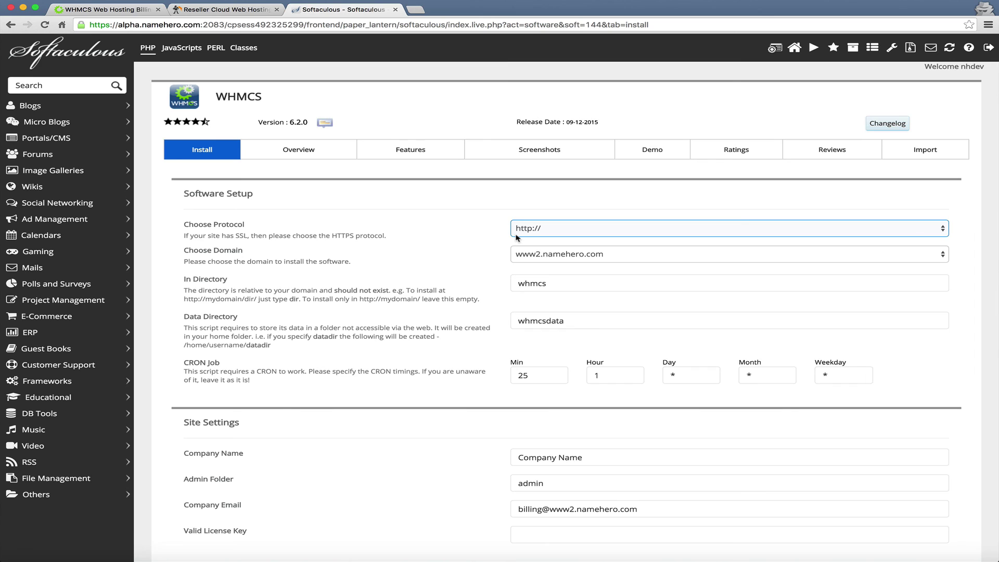
{"action": "left_click", "coordinate": [505, 233]}
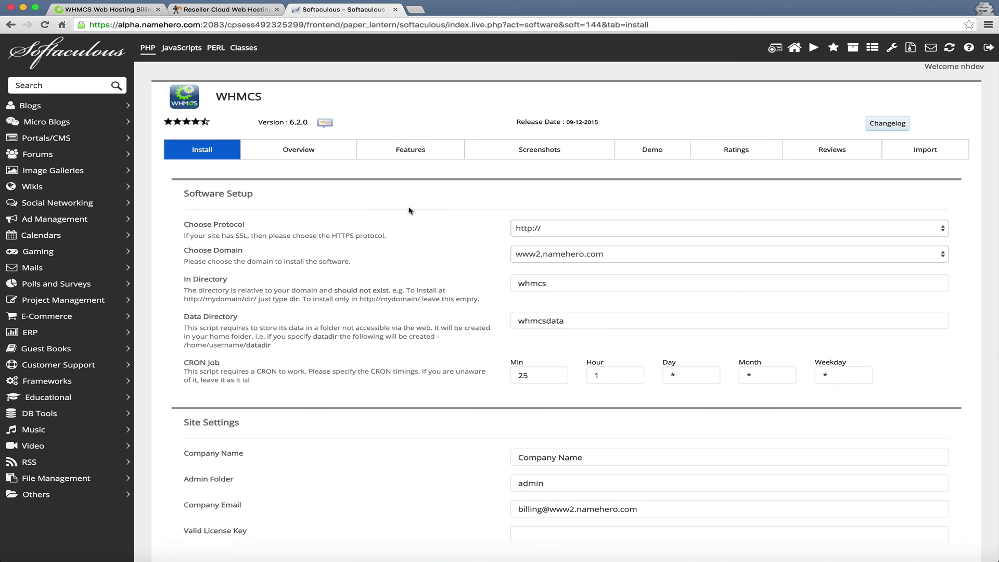
{"action": "left_click", "coordinate": [601, 232]}
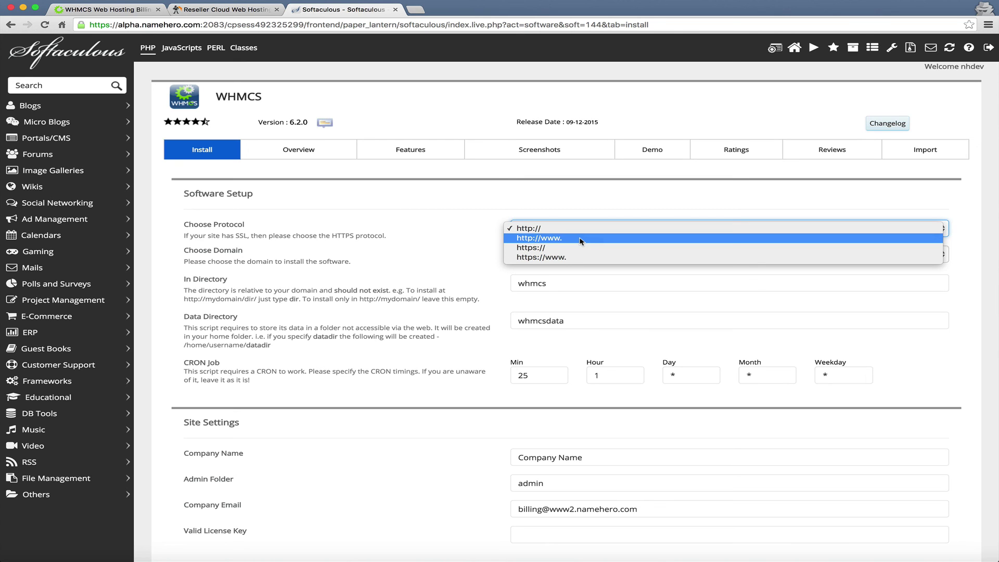
{"action": "left_click", "coordinate": [567, 257]}
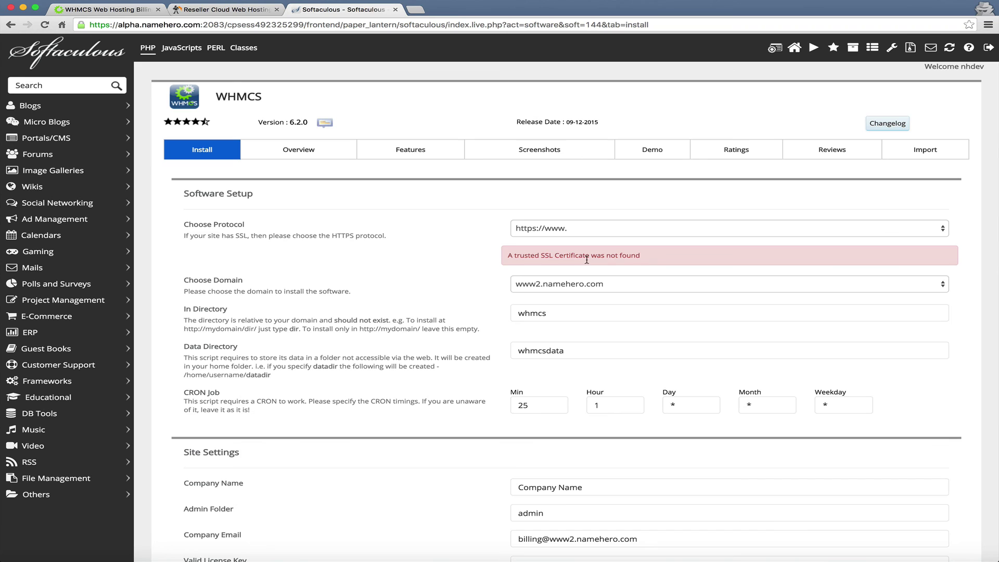
{"action": "left_click", "coordinate": [651, 229]}
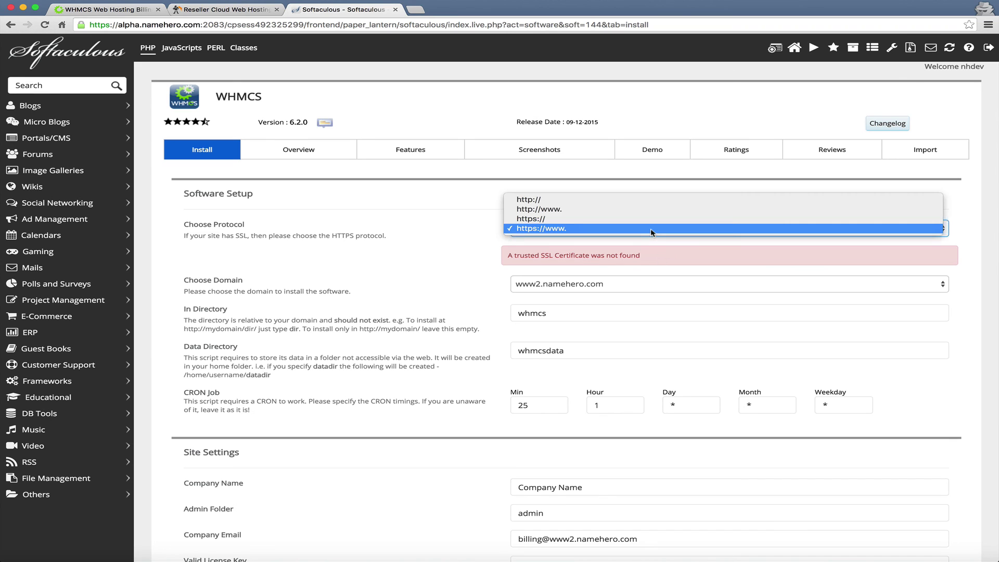
{"action": "left_click", "coordinate": [617, 210]}
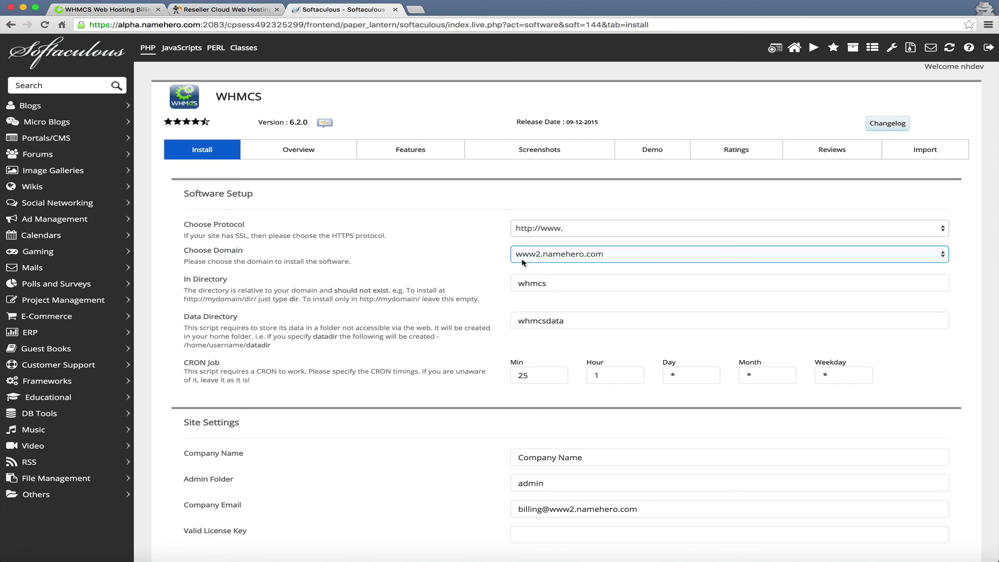
Try 'billing' and then 'clients' as the WHMCS install directory name.
{"action": "left_click", "coordinate": [546, 286]}
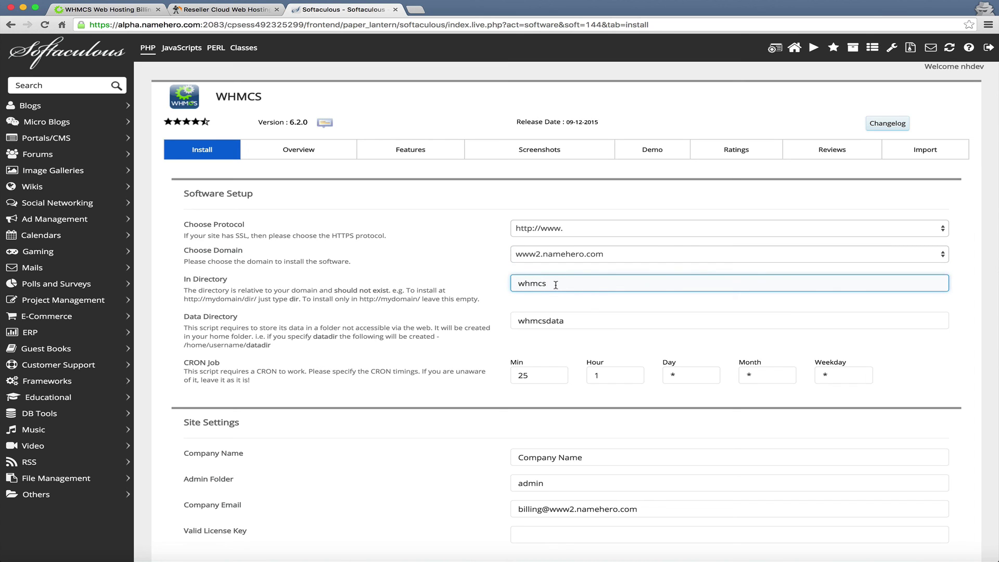
{"action": "left_click_drag", "start_coordinate": [556, 285], "coordinate": [513, 281]}
{"action": "type", "text": "billing"}
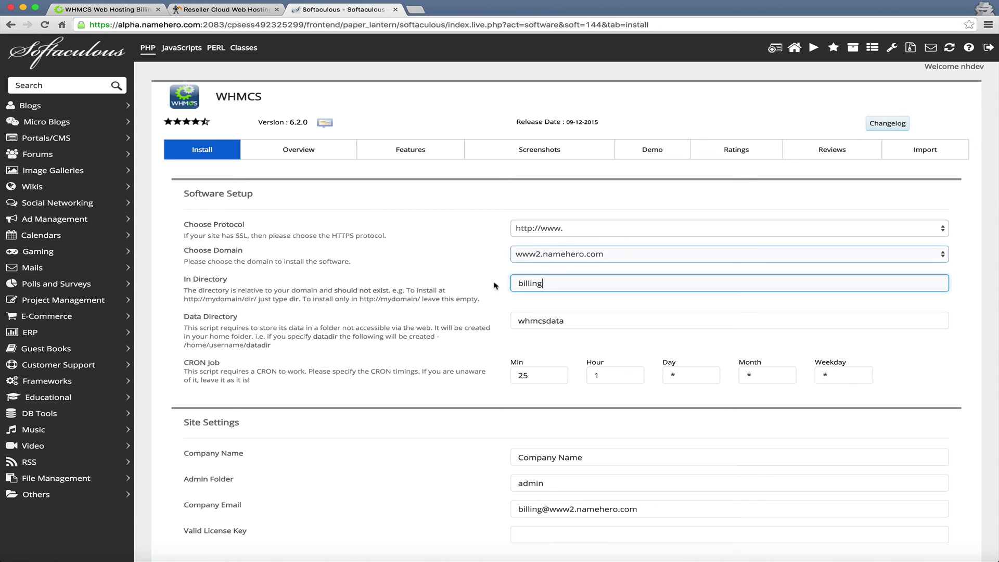
{"action": "left_click_drag", "start_coordinate": [555, 285], "coordinate": [488, 266]}
{"action": "type", "text": "clients"}
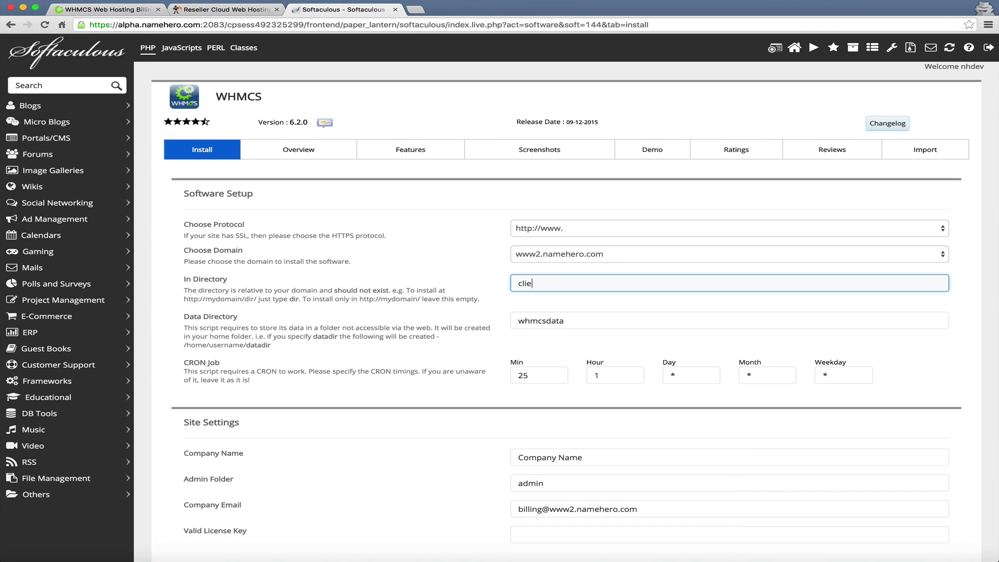
{"action": "left_click", "coordinate": [531, 307]}
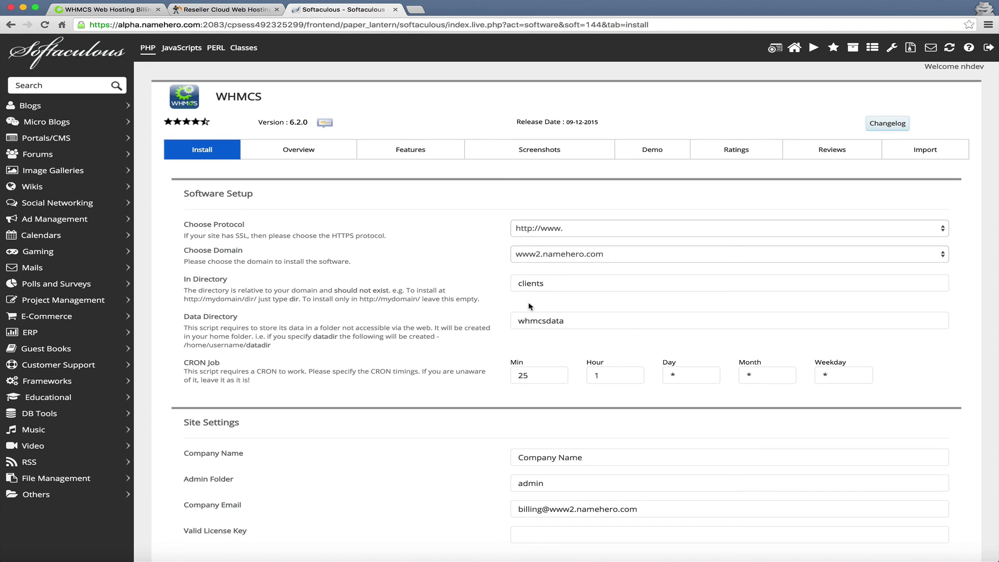
{"action": "left_click", "coordinate": [531, 258]}
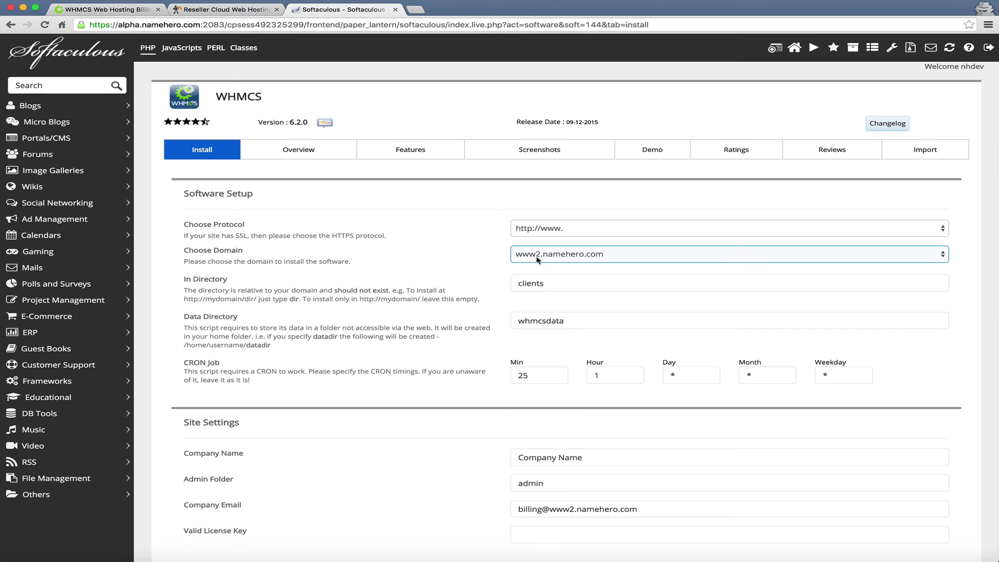
{"action": "left_click", "coordinate": [541, 269]}
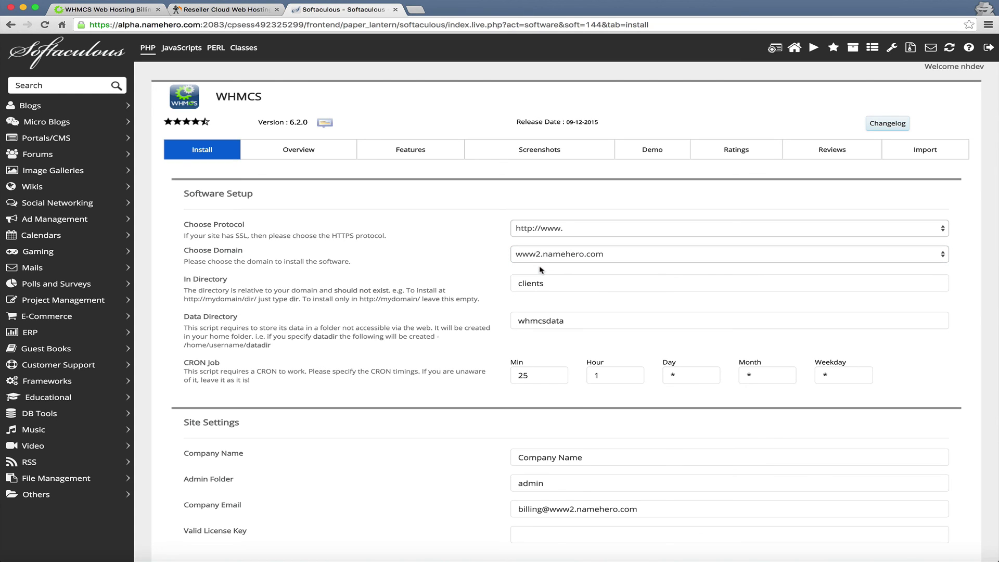
{"action": "left_click", "coordinate": [542, 261]}
Clear the In Directory field so WHMCS installs at the domain root.
{"action": "left_click", "coordinate": [558, 281]}
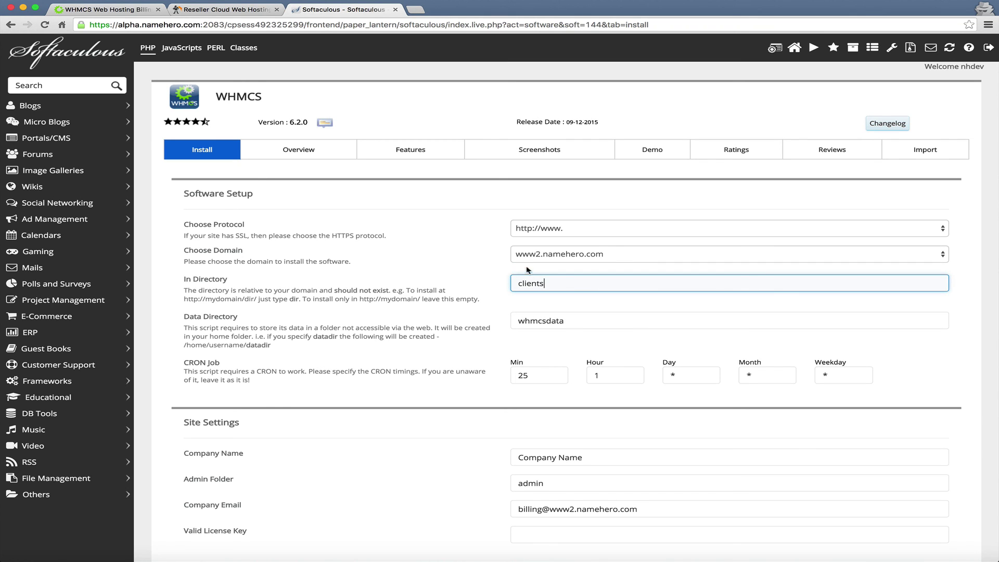
{"action": "double_click", "coordinate": [546, 285]}
{"action": "key", "text": "BackSpace"}
{"action": "left_click", "coordinate": [630, 302]}
{"action": "left_click", "coordinate": [585, 281]}
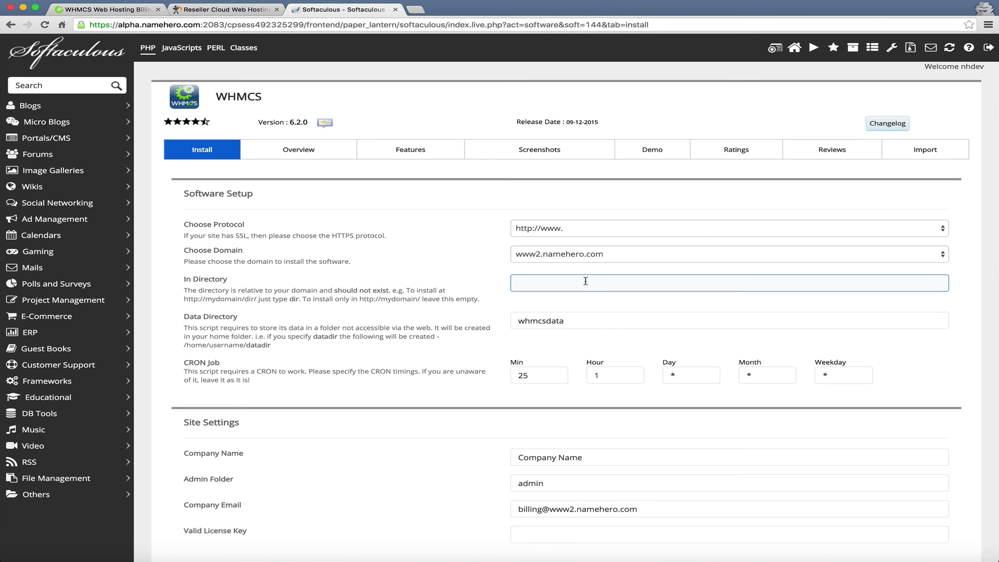
{"action": "left_click", "coordinate": [558, 301]}
{"action": "scroll", "coordinate": [557, 301], "scroll_direction": "down", "scroll_amount": 2}
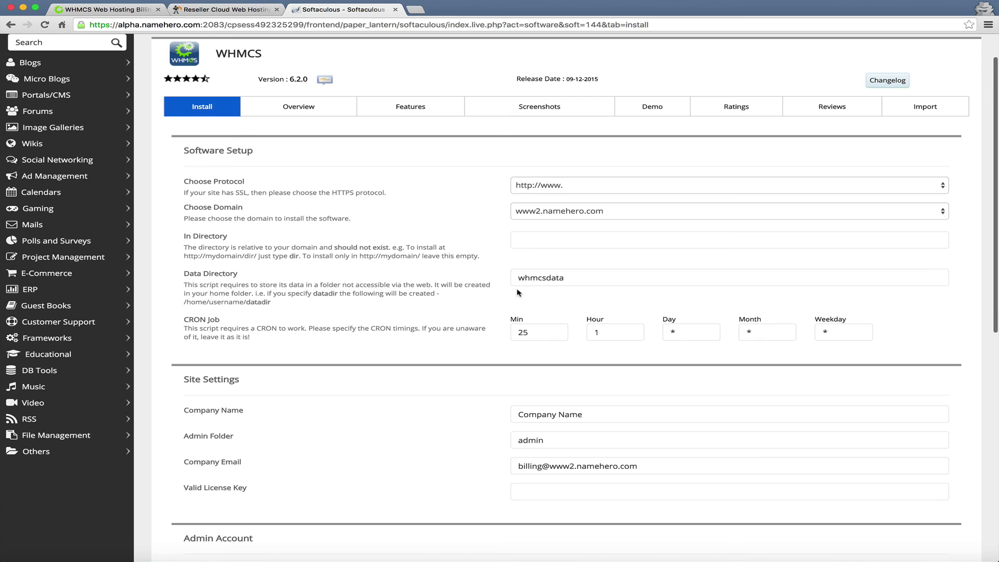
{"action": "left_click", "coordinate": [551, 279]}
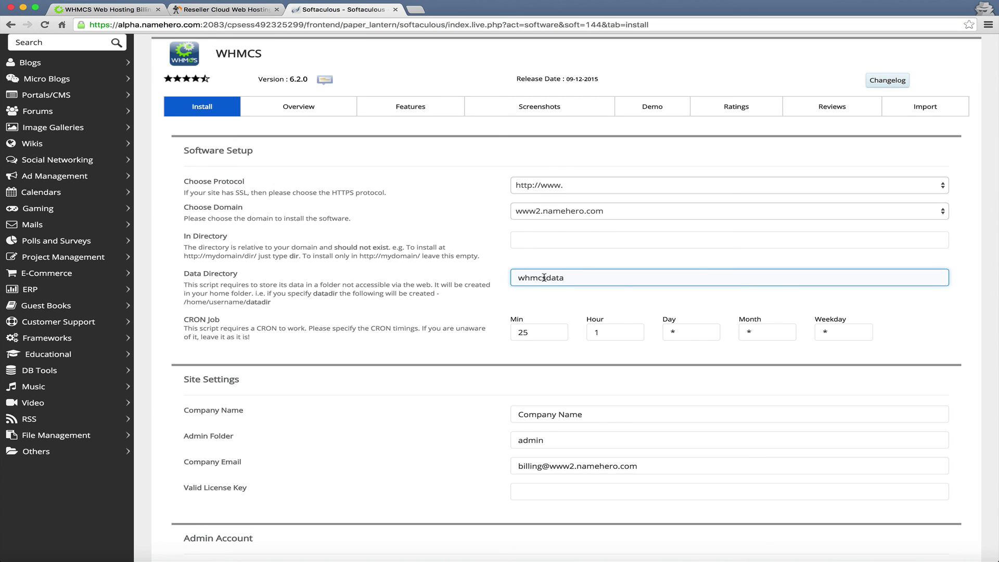
{"action": "left_click_drag", "start_coordinate": [545, 278], "coordinate": [471, 276]}
{"action": "key", "text": "BackSpace"}
{"action": "left_click", "coordinate": [551, 294]}
{"action": "scroll", "coordinate": [552, 294], "scroll_direction": "down", "scroll_amount": 3}
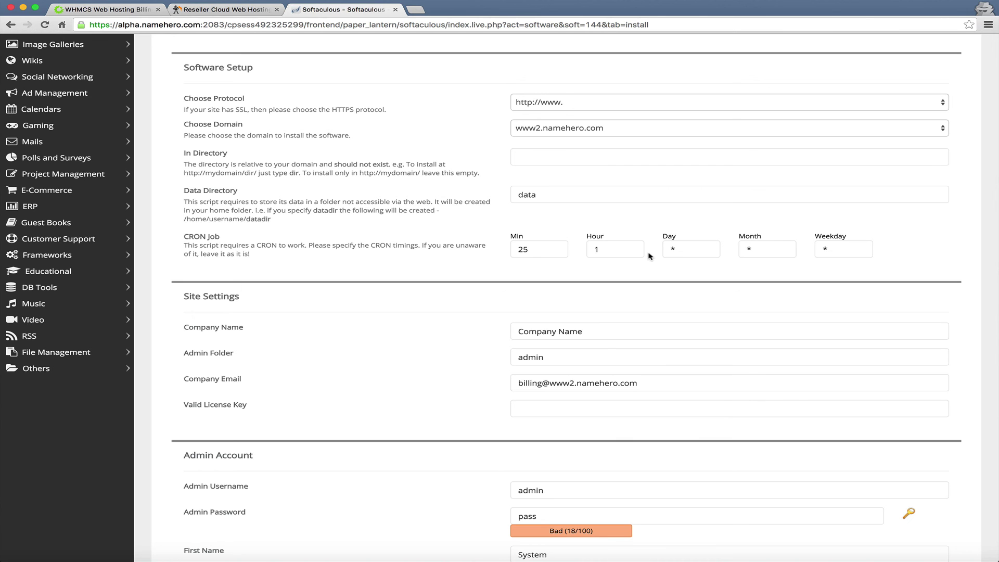
{"action": "scroll", "coordinate": [650, 256], "scroll_direction": "down", "scroll_amount": 2}
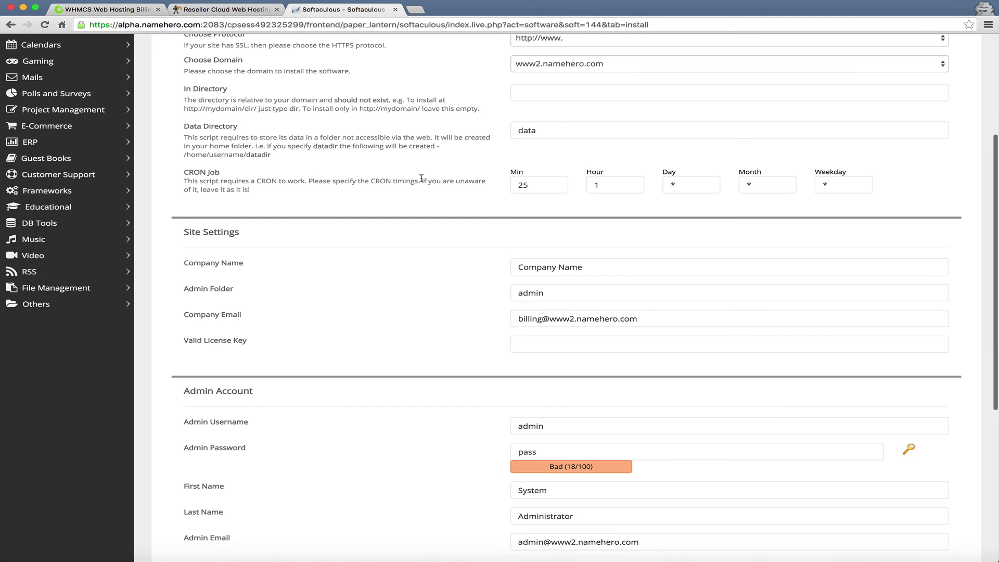
{"action": "scroll", "coordinate": [525, 169], "scroll_direction": "down", "scroll_amount": 2}
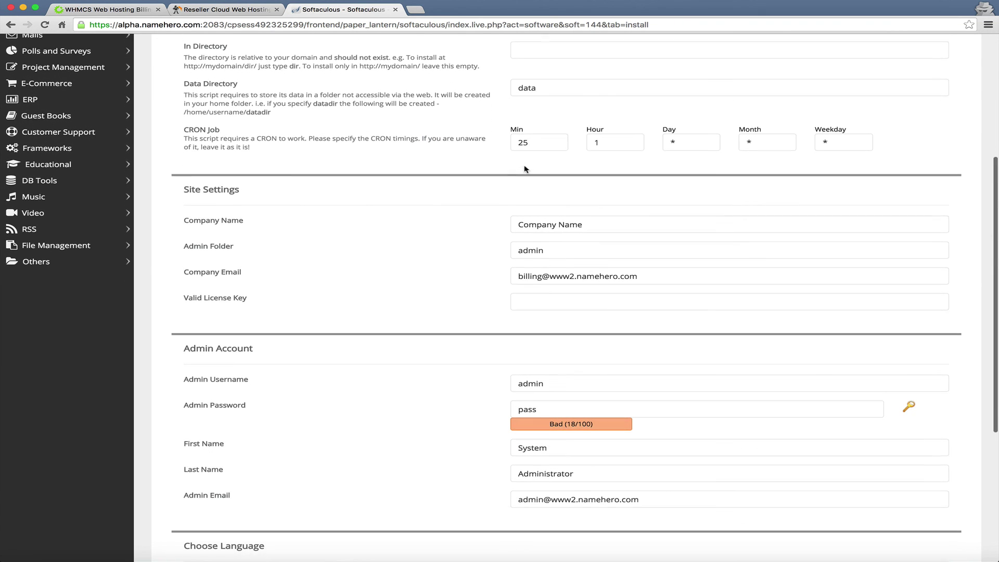
{"action": "scroll", "coordinate": [540, 87], "scroll_direction": "down", "scroll_amount": 2}
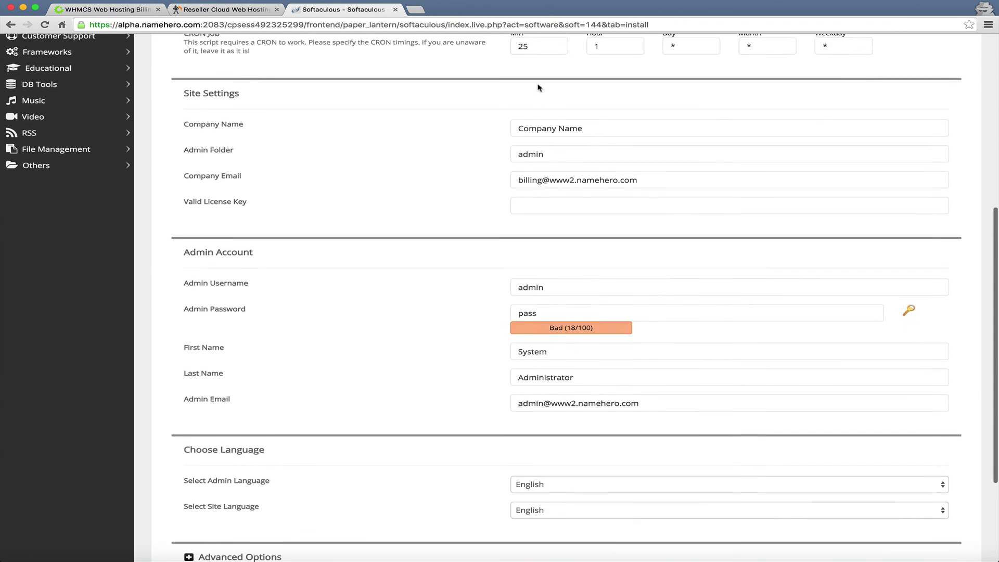
{"action": "scroll", "coordinate": [539, 88], "scroll_direction": "up", "scroll_amount": 5}
{"action": "scroll", "coordinate": [539, 87], "scroll_direction": "down", "scroll_amount": 6}
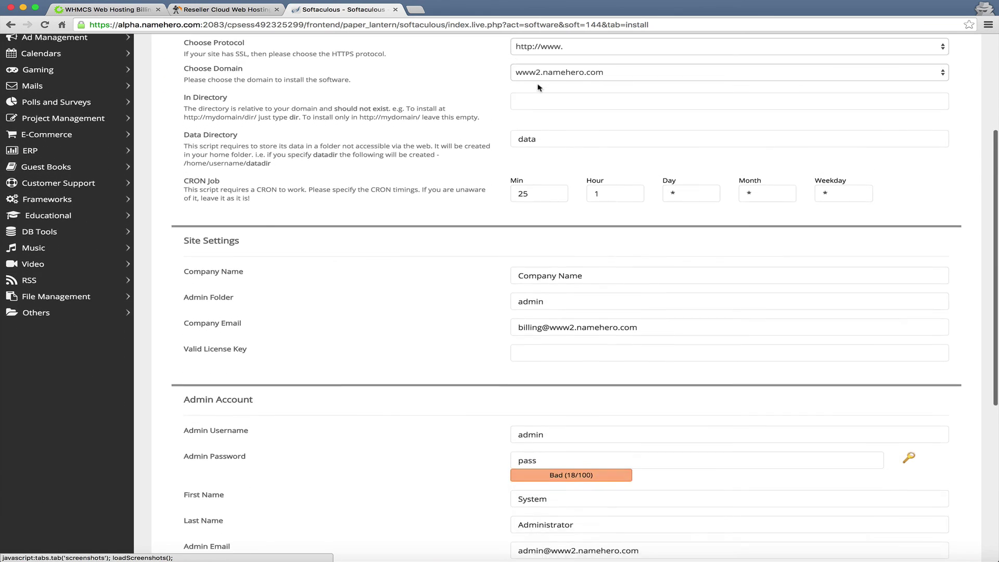
Replace the company name with 'Name Hero Reseller'.
{"action": "left_click", "coordinate": [590, 101]}
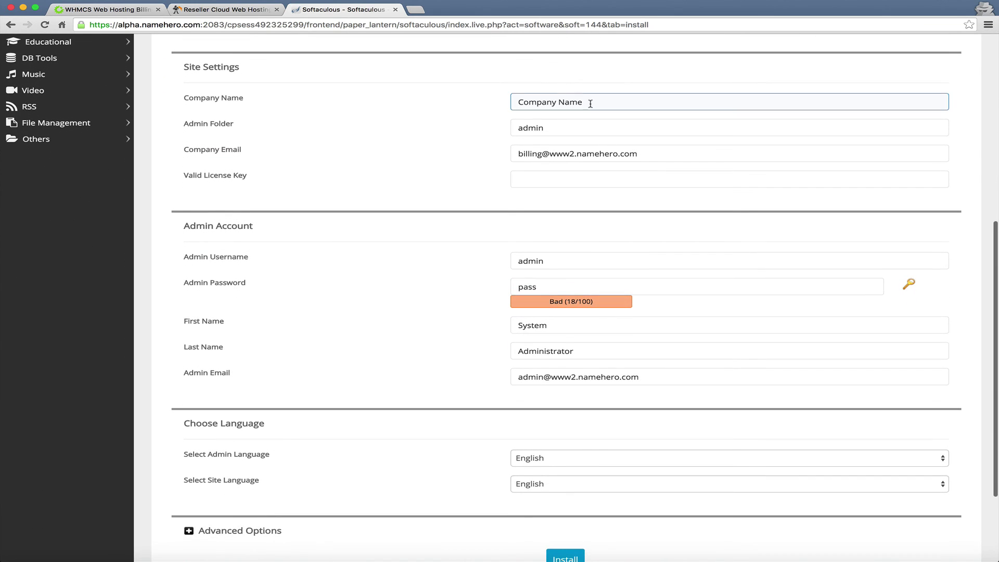
{"action": "left_click_drag", "start_coordinate": [590, 101], "coordinate": [449, 94]}
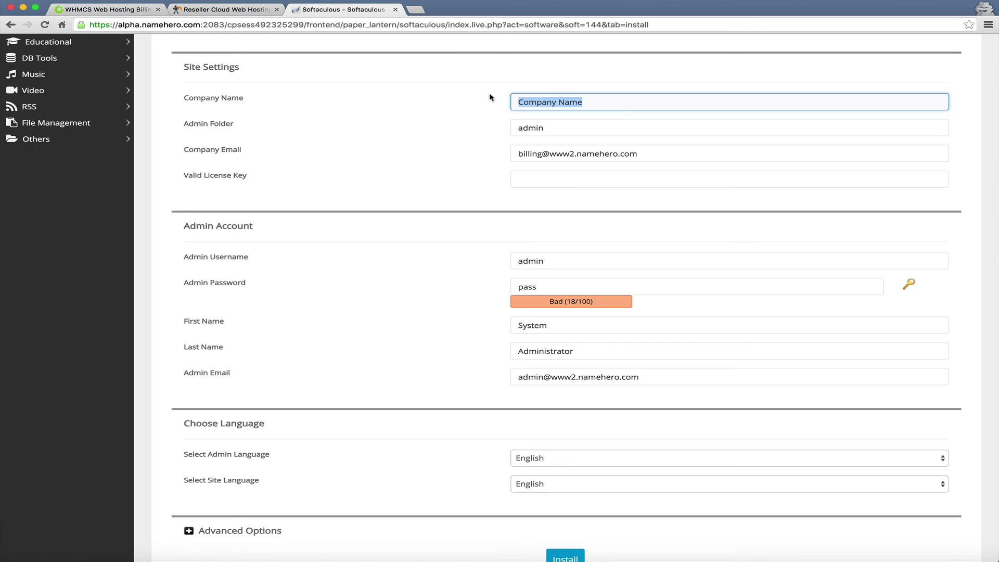
{"action": "type", "text": "Name Hero Resel"}
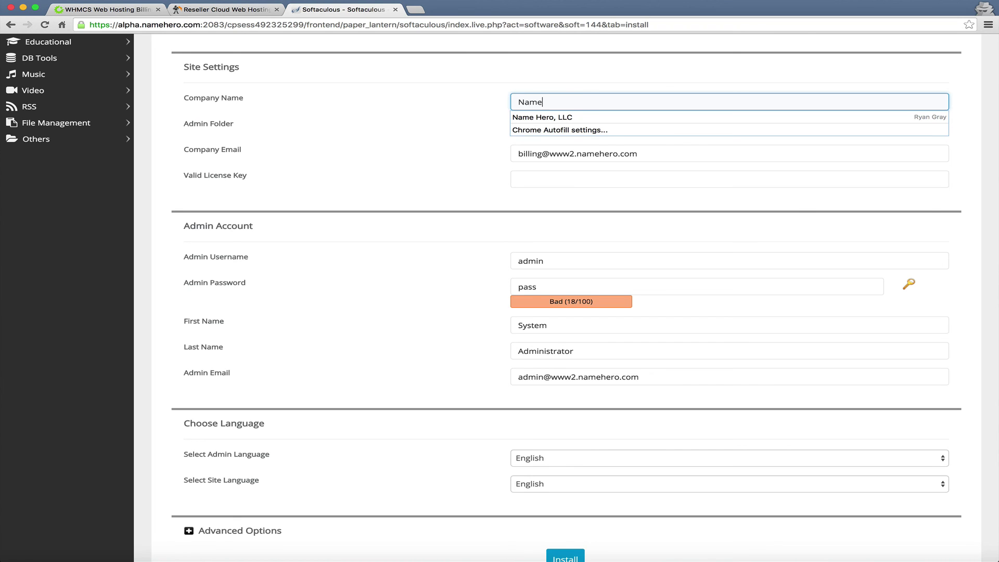
{"action": "type", "text": "ler"}
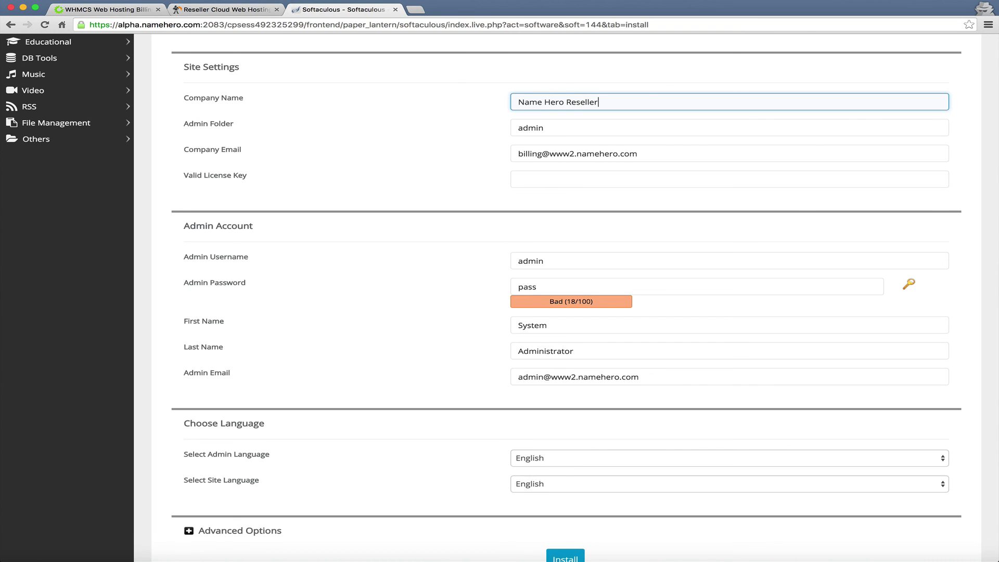
Rename the admin folder from 'admin' to a hard-to-guess custom name.
{"action": "left_click", "coordinate": [543, 126]}
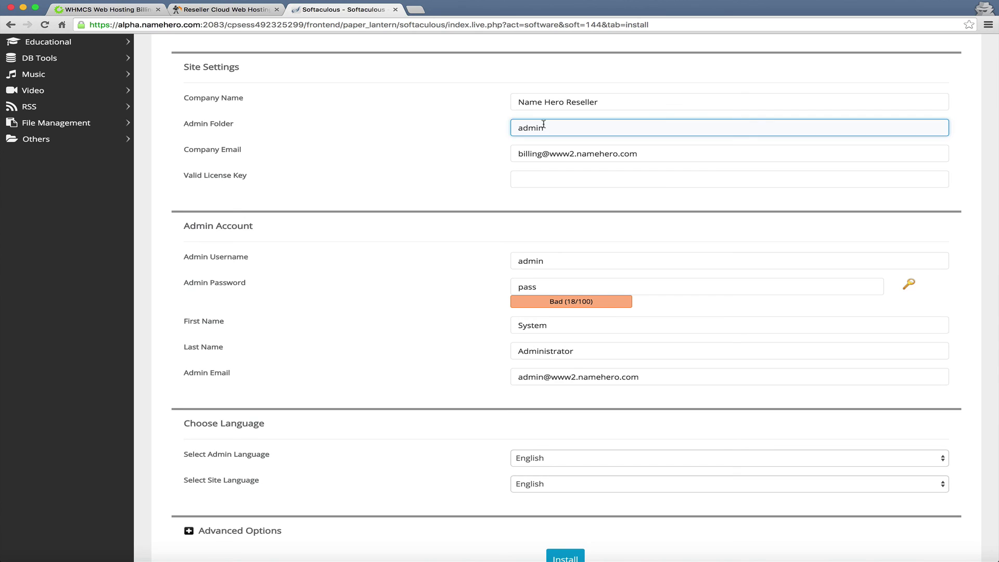
{"action": "double_click", "coordinate": [543, 127]}
{"action": "left_click", "coordinate": [450, 113]}
{"action": "left_click", "coordinate": [562, 131]}
{"action": "left_click_drag", "start_coordinate": [555, 132], "coordinate": [362, 113]}
{"action": "type", "text": "haRdtOguEss@"}
{"action": "key", "text": "BackSpace"}
{"action": "type", "text": "2"}
{"action": "left_click", "coordinate": [372, 124]}
{"action": "left_click", "coordinate": [591, 128]}
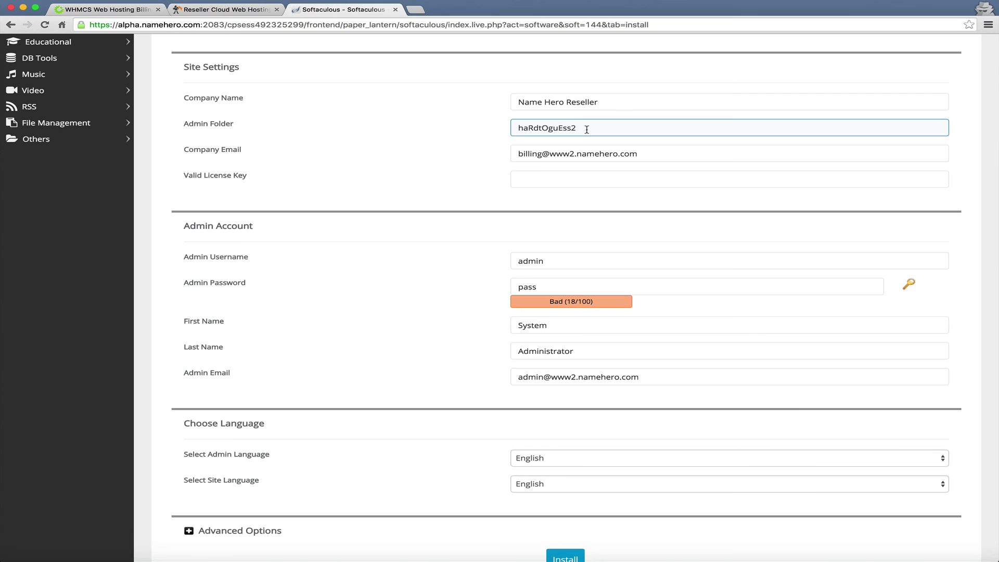
{"action": "left_click_drag", "start_coordinate": [588, 128], "coordinate": [493, 107]}
{"action": "left_click", "coordinate": [480, 124]}
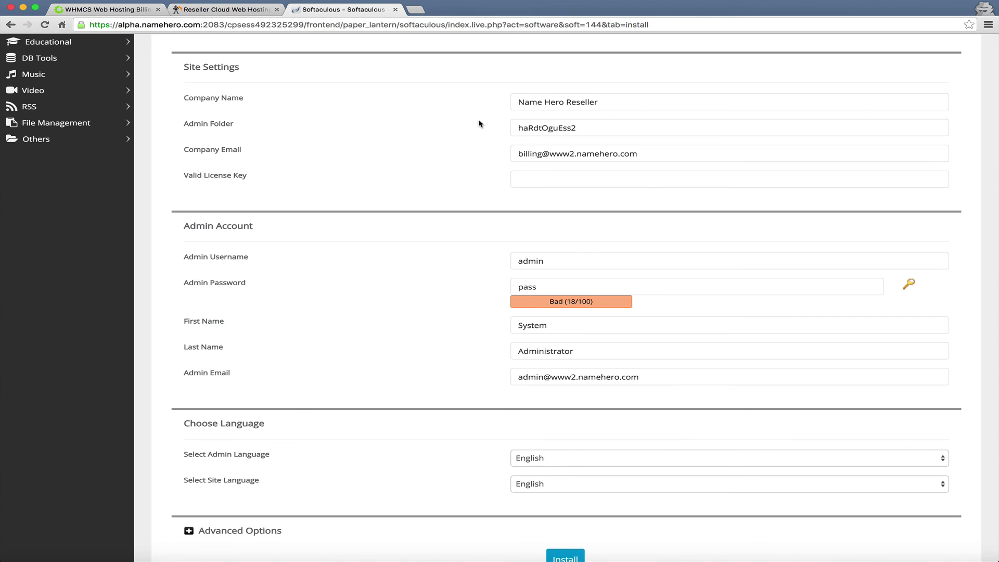
{"action": "left_click", "coordinate": [536, 131]}
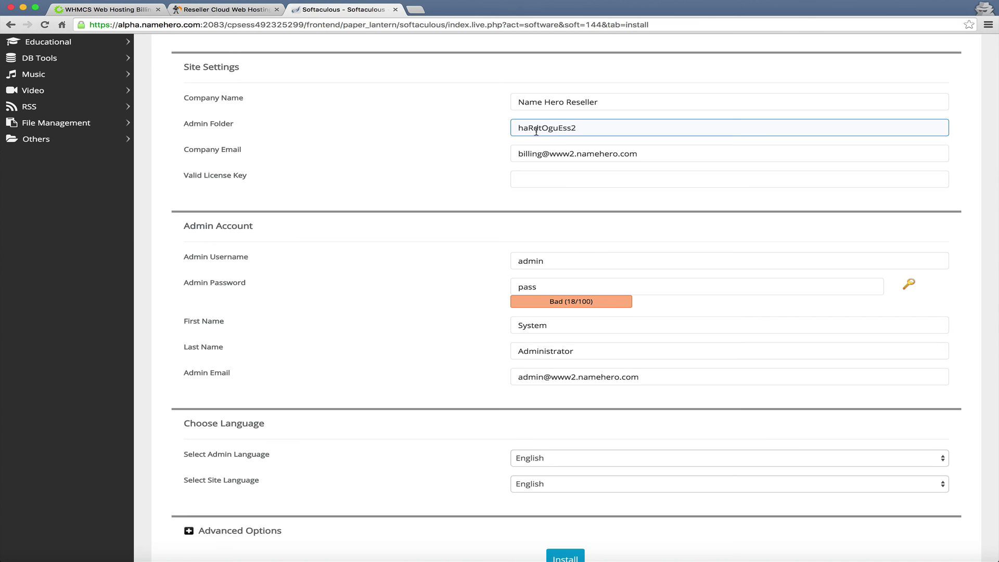
Review the billing company email address and move down to the licence key field.
{"action": "scroll", "coordinate": [537, 132], "scroll_direction": "down", "scroll_amount": 1}
{"action": "left_click", "coordinate": [542, 139]}
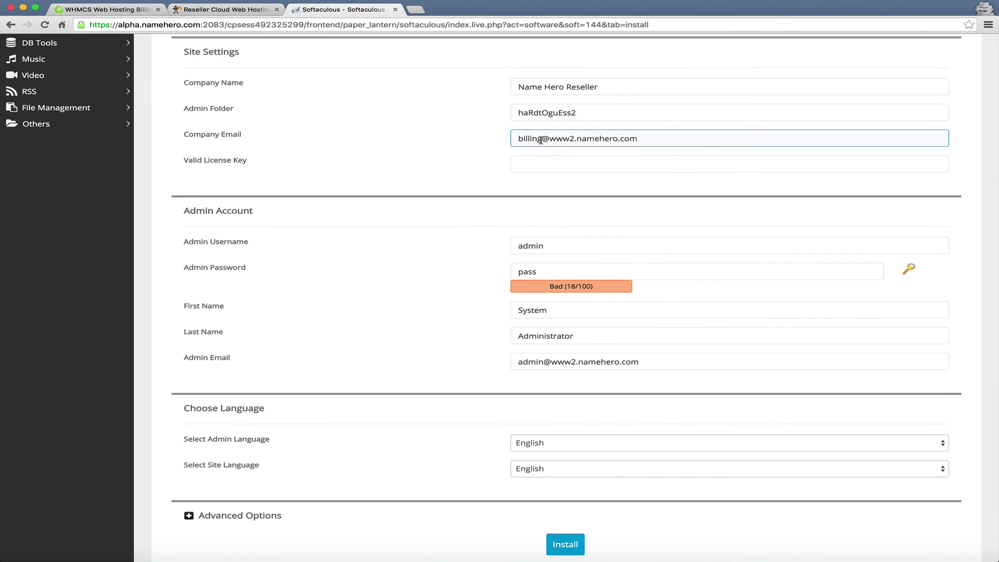
{"action": "double_click", "coordinate": [542, 140]}
{"action": "left_click", "coordinate": [469, 134]}
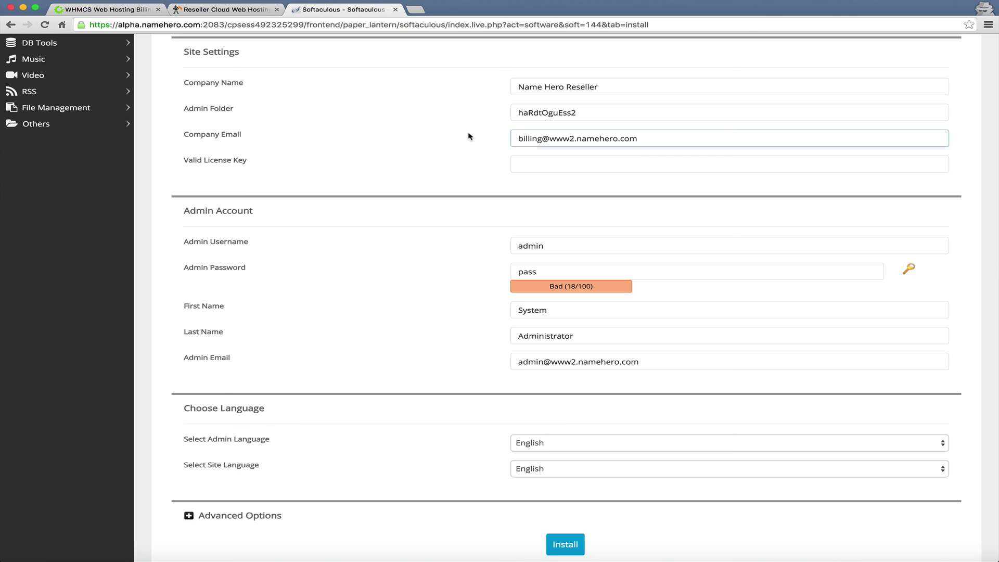
{"action": "left_click", "coordinate": [570, 139]}
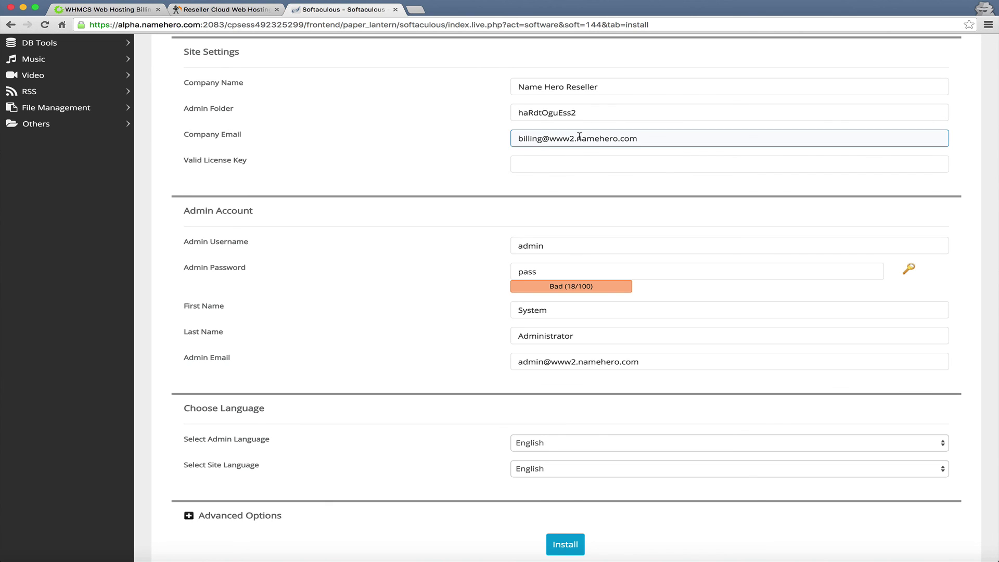
{"action": "left_click", "coordinate": [557, 158]}
{"action": "left_click", "coordinate": [471, 156]}
{"action": "scroll", "coordinate": [455, 150], "scroll_direction": "down", "scroll_amount": 1}
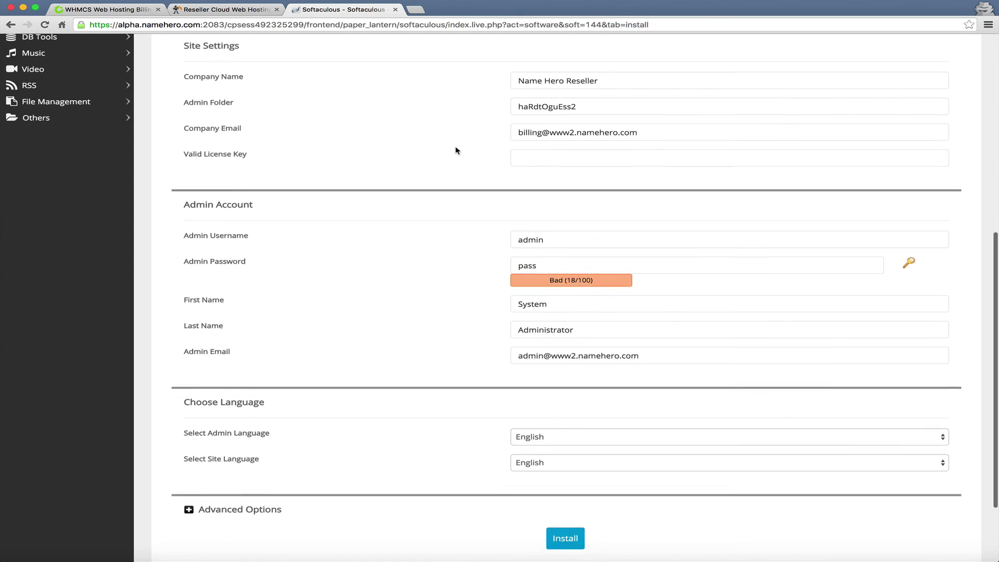
{"action": "scroll", "coordinate": [456, 151], "scroll_direction": "down", "scroll_amount": 5}
{"action": "left_click", "coordinate": [550, 101]}
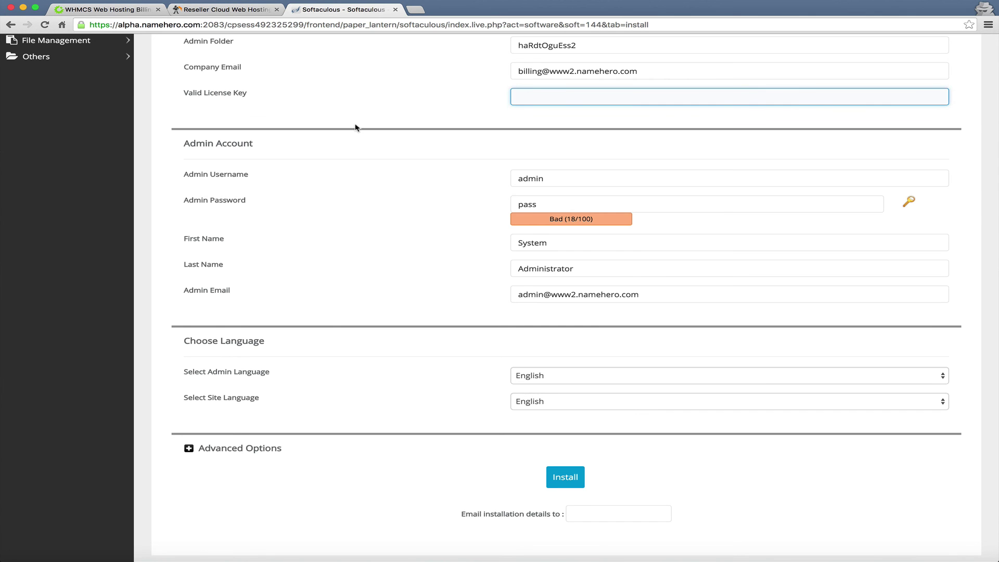
Copy the licence key from the WHMCS site and paste it into Valid License Key.
{"action": "left_click", "coordinate": [106, 11]}
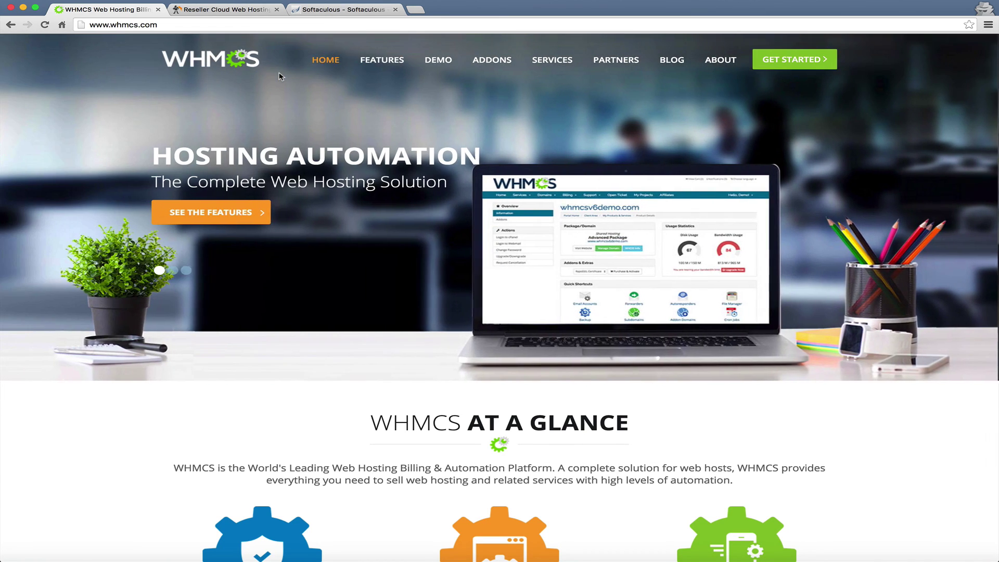
{"action": "left_click", "coordinate": [339, 10]}
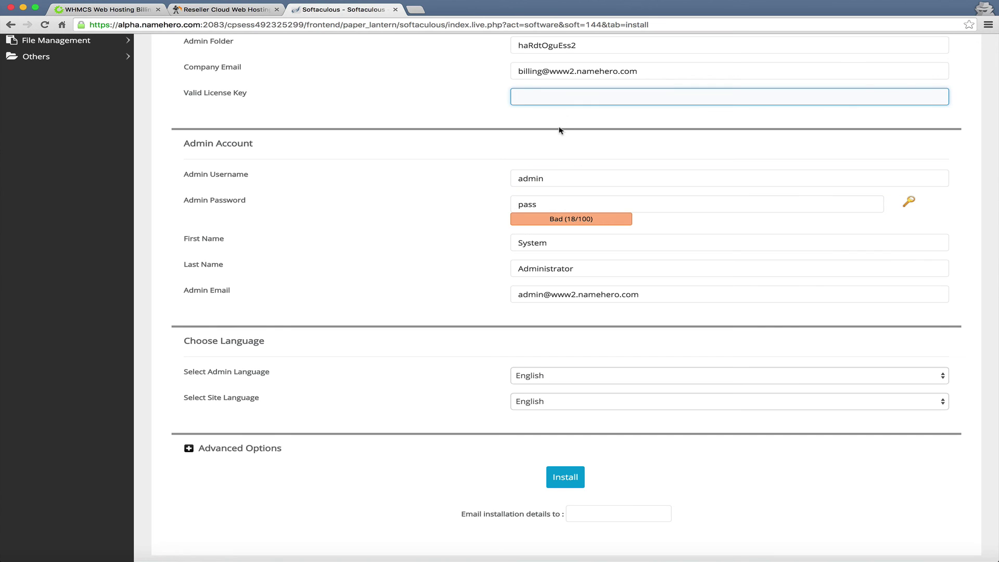
{"action": "key", "text": "super+v"}
{"action": "scroll", "coordinate": [550, 134], "scroll_direction": "down", "scroll_amount": 1}
{"action": "scroll", "coordinate": [551, 131], "scroll_direction": "down", "scroll_amount": 1}
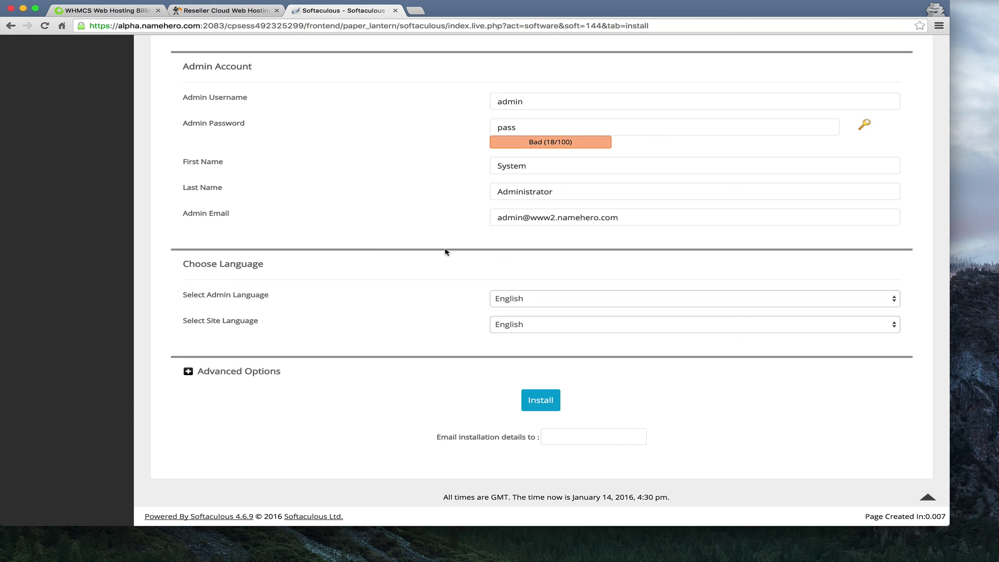
Replace the default admin username with a custom one and generate a strong random password.
{"action": "left_click", "coordinate": [532, 109]}
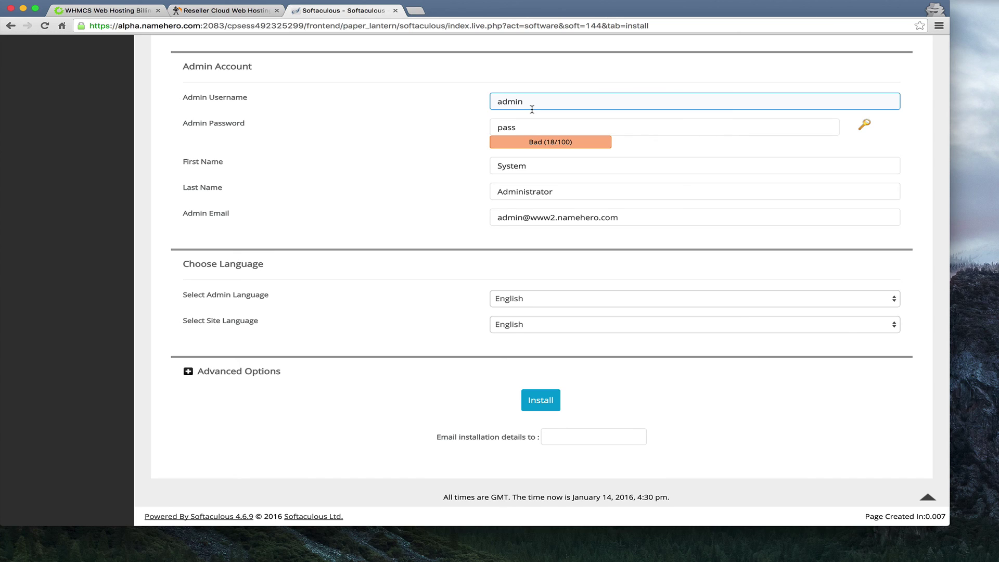
{"action": "left_click_drag", "start_coordinate": [531, 104], "coordinate": [475, 104]}
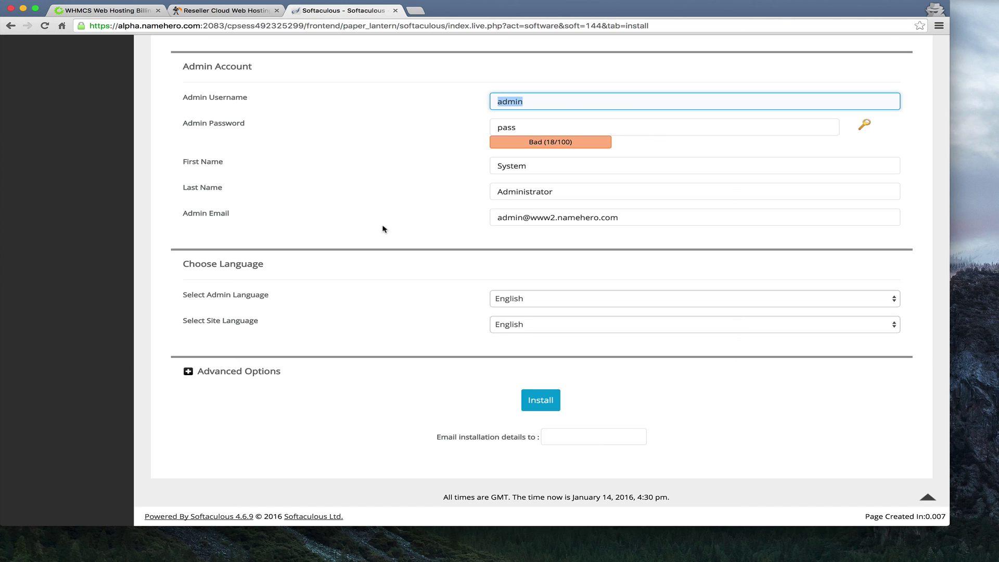
{"action": "type", "text": "richardnh"}
{"action": "key", "text": "super+a"}
{"action": "left_click", "coordinate": [365, 212]}
{"action": "left_click", "coordinate": [865, 125]}
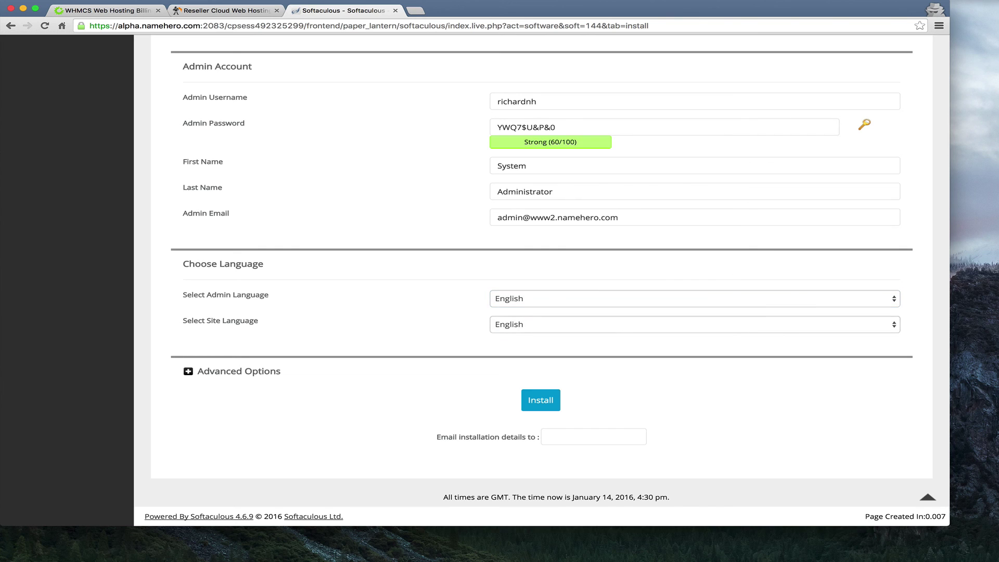
{"action": "left_click_drag", "start_coordinate": [573, 127], "coordinate": [409, 126]}
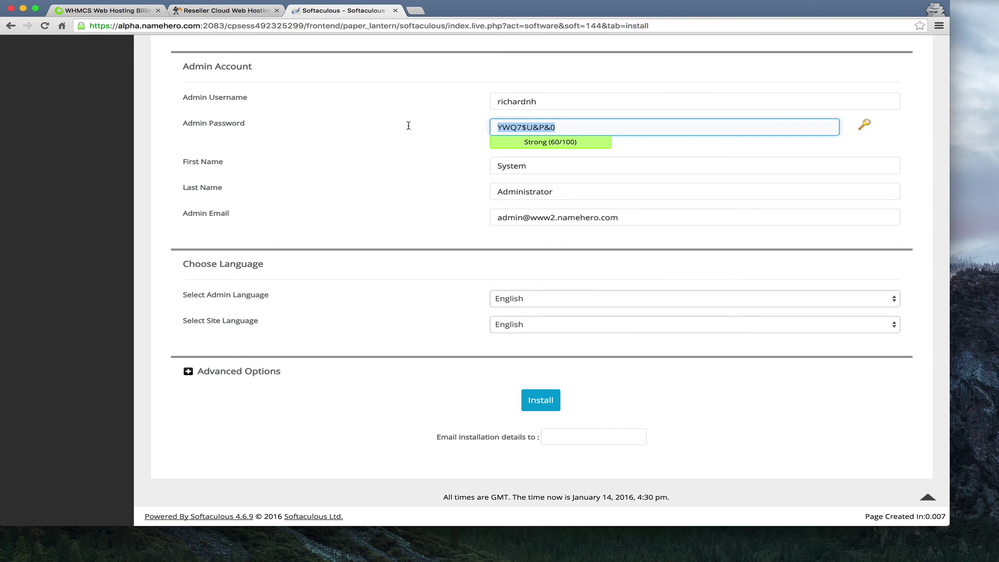
{"action": "left_click", "coordinate": [409, 125]}
Enter the administrator's first and last name, correcting the wrongly capitalised R.
{"action": "left_click", "coordinate": [580, 161]}
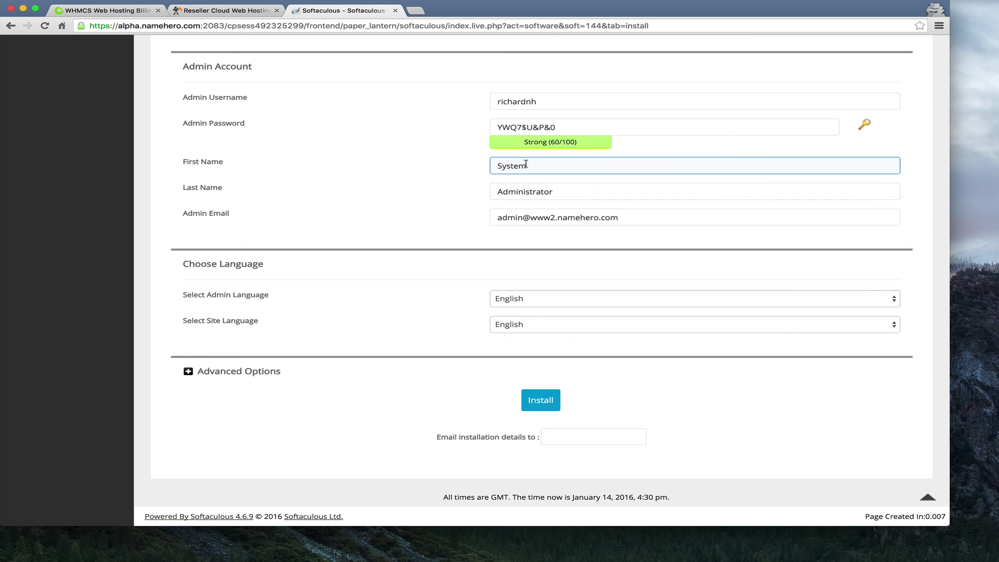
{"action": "left_click_drag", "start_coordinate": [533, 161], "coordinate": [449, 155]}
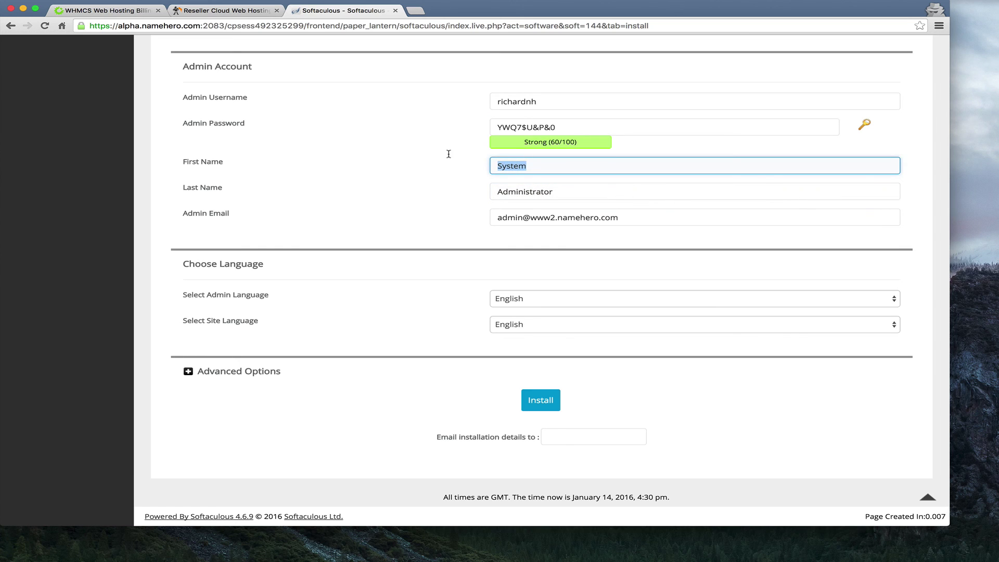
{"action": "type", "text": "Richard"}
{"action": "double_click", "coordinate": [527, 192]}
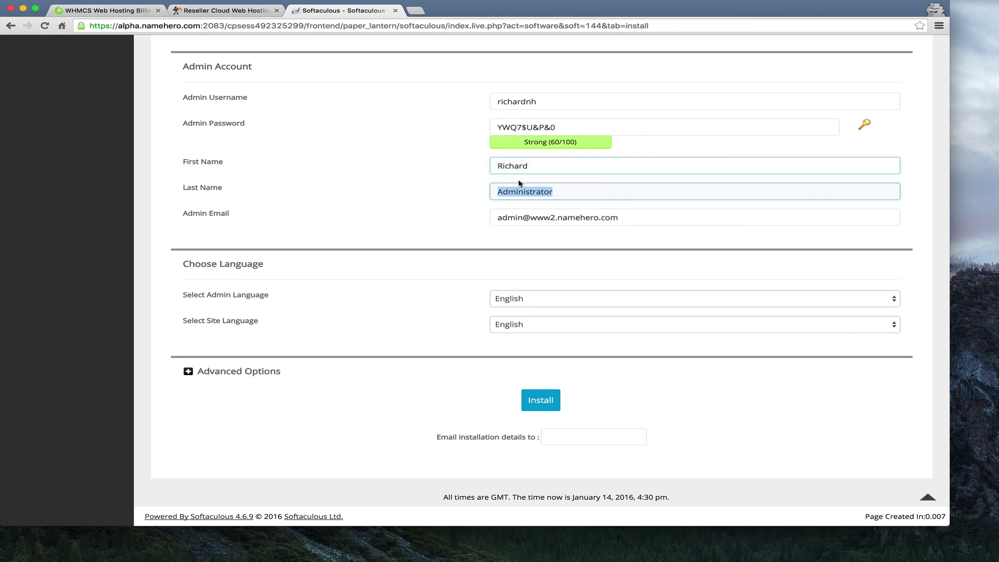
{"action": "type", "text": "GRay"}
{"action": "key", "text": "Tab"}
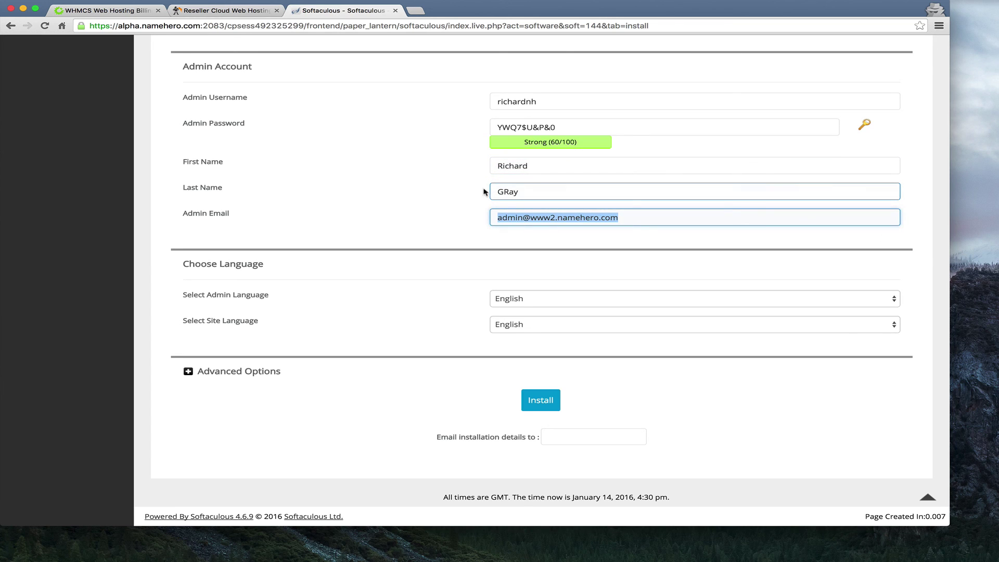
{"action": "left_click", "coordinate": [504, 194]}
{"action": "key", "text": "Delete"}
{"action": "type", "text": "r"}
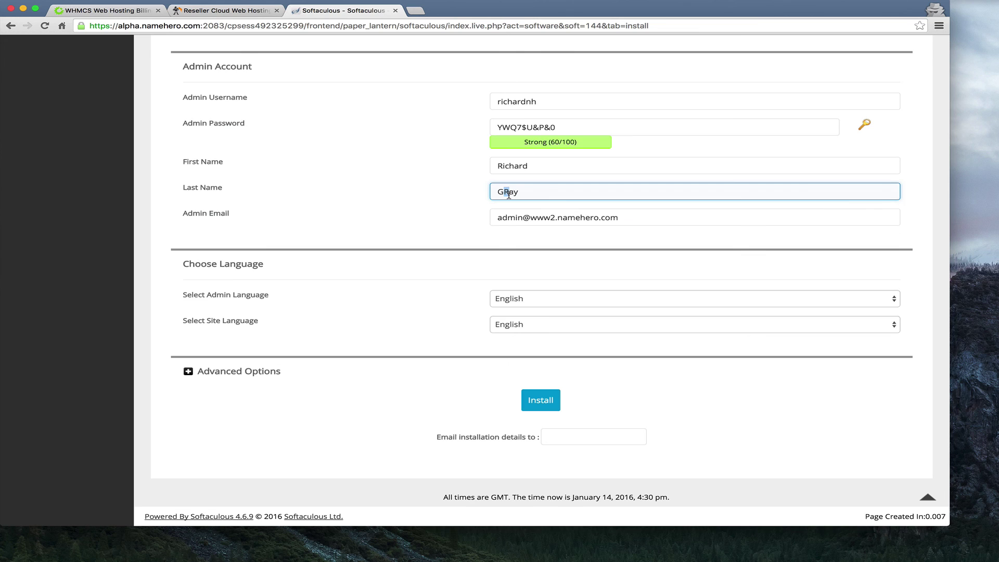
Select the admin e-mail address to double-check it.
{"action": "left_click", "coordinate": [545, 222]}
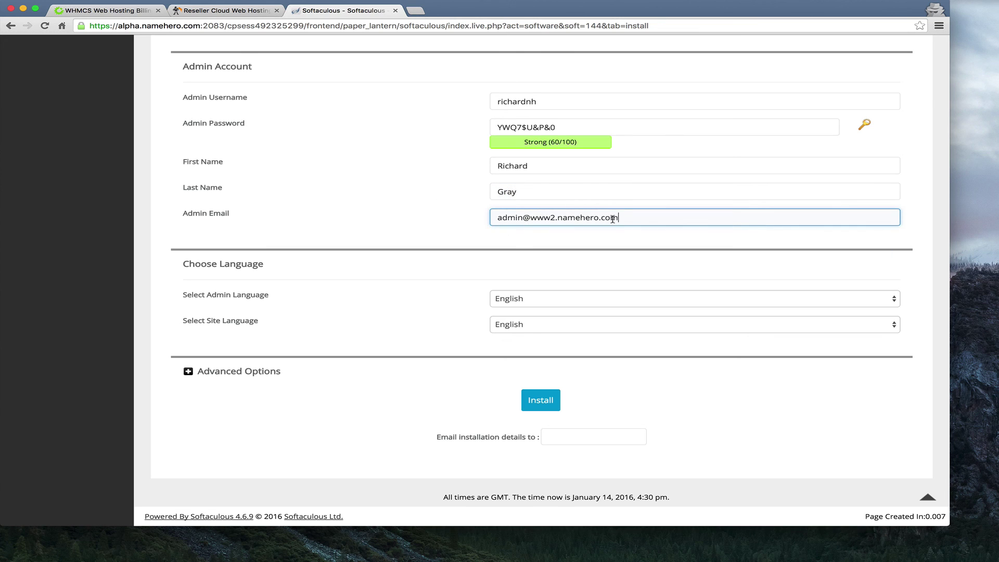
{"action": "left_click_drag", "start_coordinate": [627, 219], "coordinate": [405, 215]}
{"action": "left_click", "coordinate": [404, 215]}
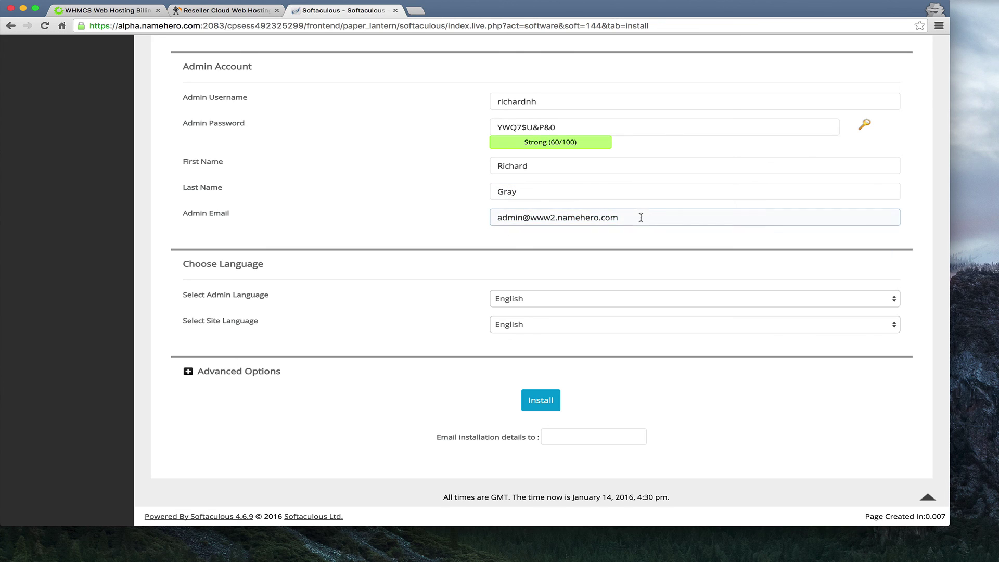
{"action": "left_click_drag", "start_coordinate": [639, 216], "coordinate": [327, 195]}
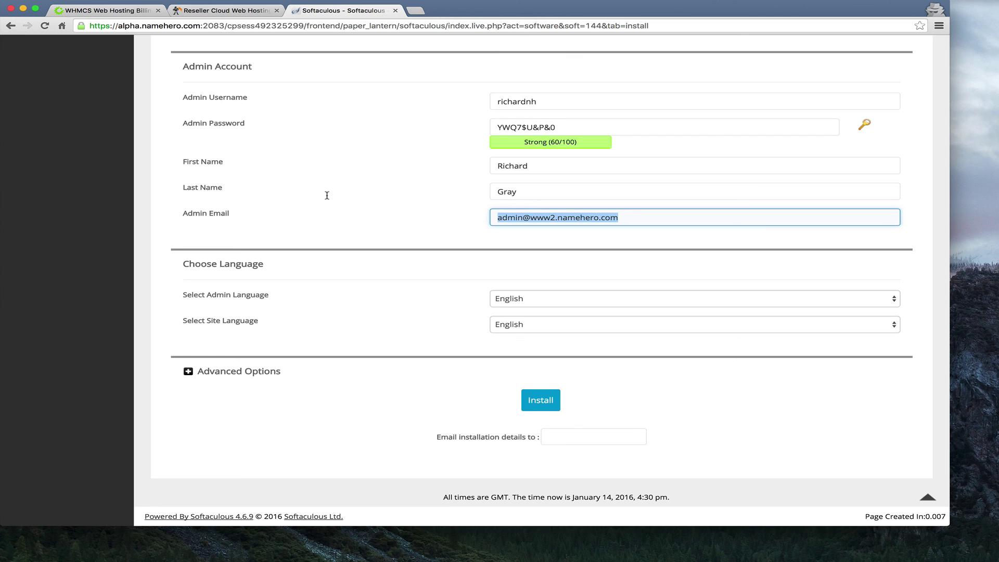
{"action": "left_click", "coordinate": [323, 296]}
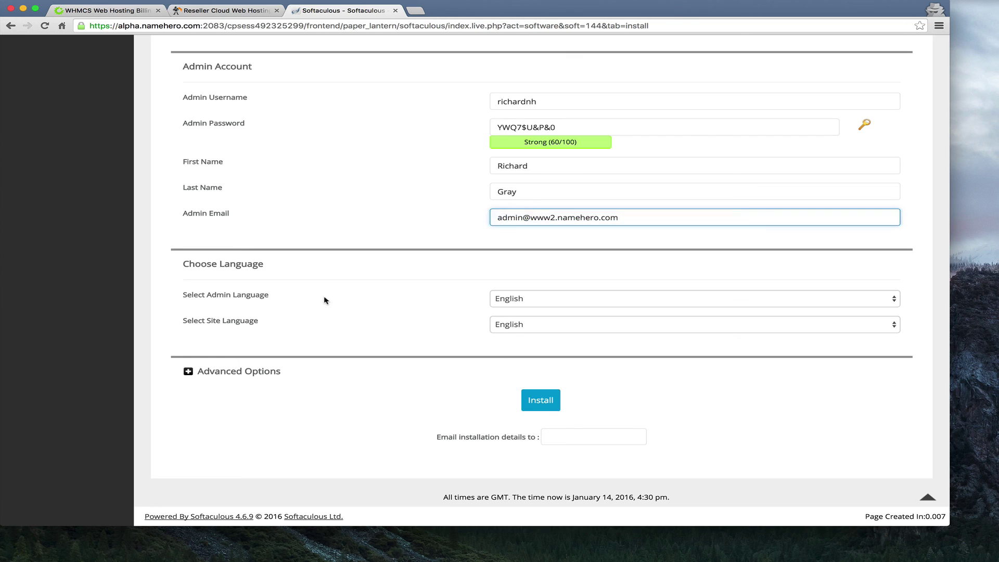
Keep English as the admin language.
{"action": "left_click", "coordinate": [247, 301]}
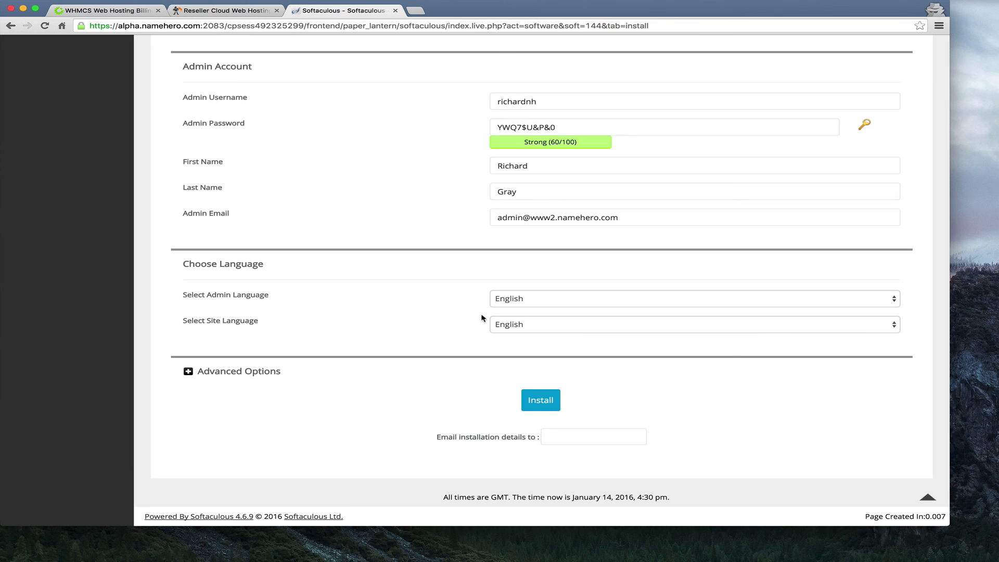
{"action": "left_click", "coordinate": [535, 305]}
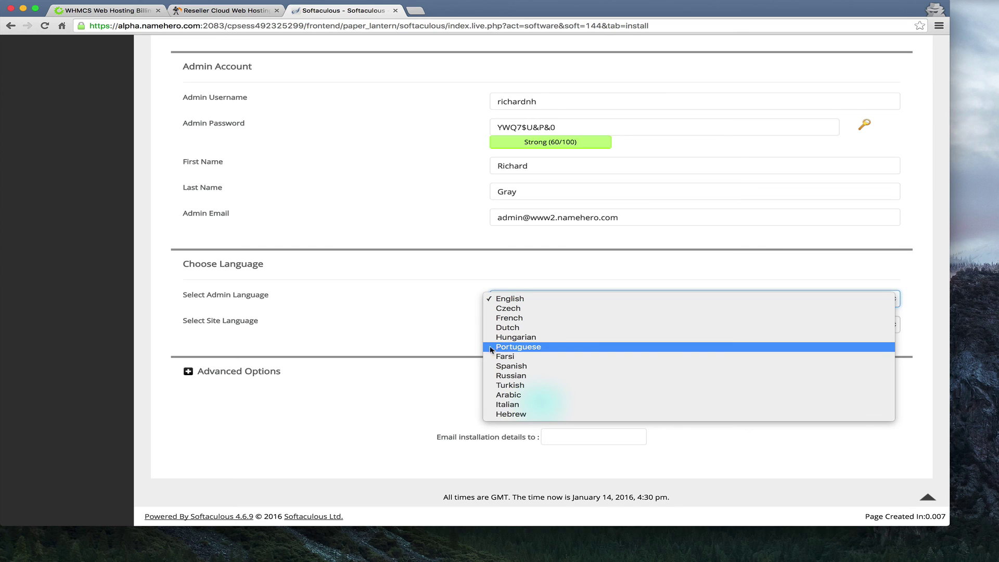
{"action": "left_click", "coordinate": [442, 326]}
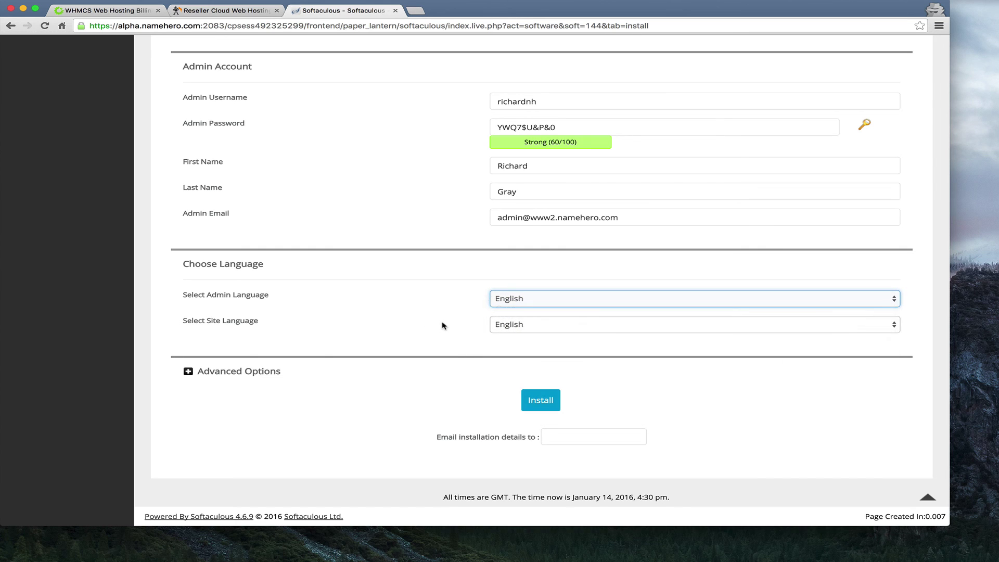
Expand Advanced Options, keeping database name whmc961 and automated backups at Don't backup.
{"action": "left_click", "coordinate": [190, 375]}
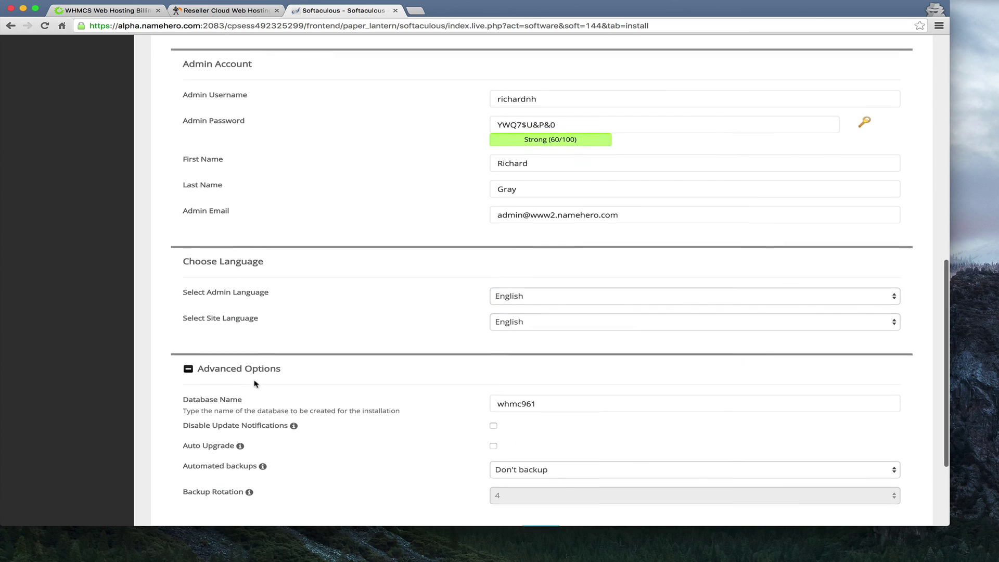
{"action": "scroll", "coordinate": [252, 382], "scroll_direction": "down", "scroll_amount": 2}
{"action": "left_click", "coordinate": [557, 352]}
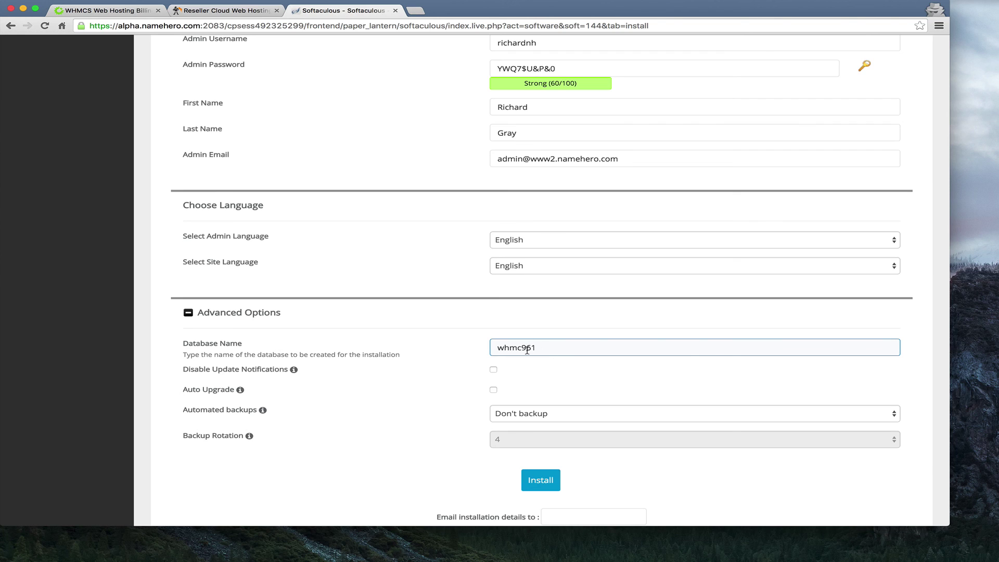
{"action": "left_click", "coordinate": [446, 370]}
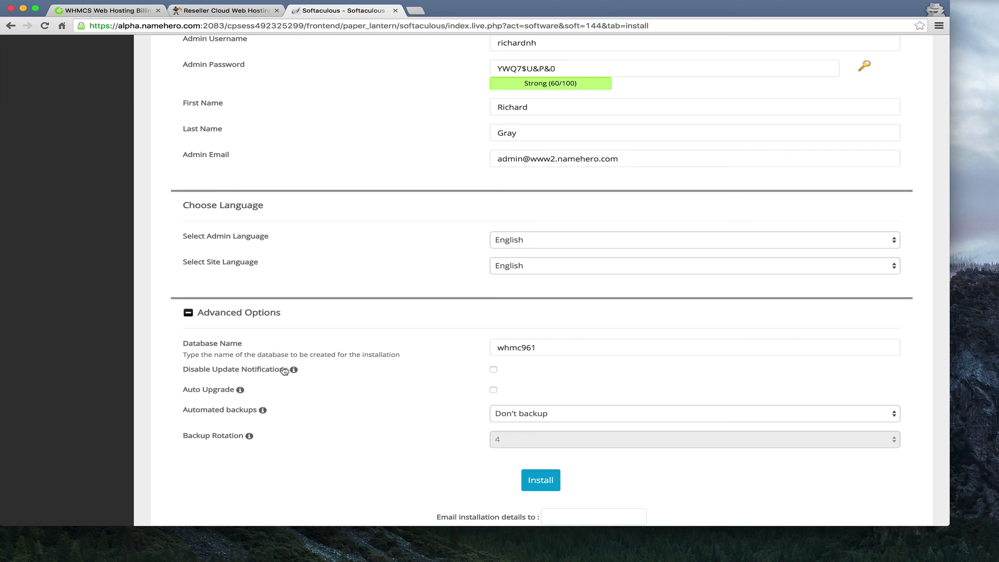
{"action": "mouse_move", "coordinate": [243, 393]}
{"action": "scroll", "coordinate": [474, 405], "scroll_direction": "down", "scroll_amount": 1}
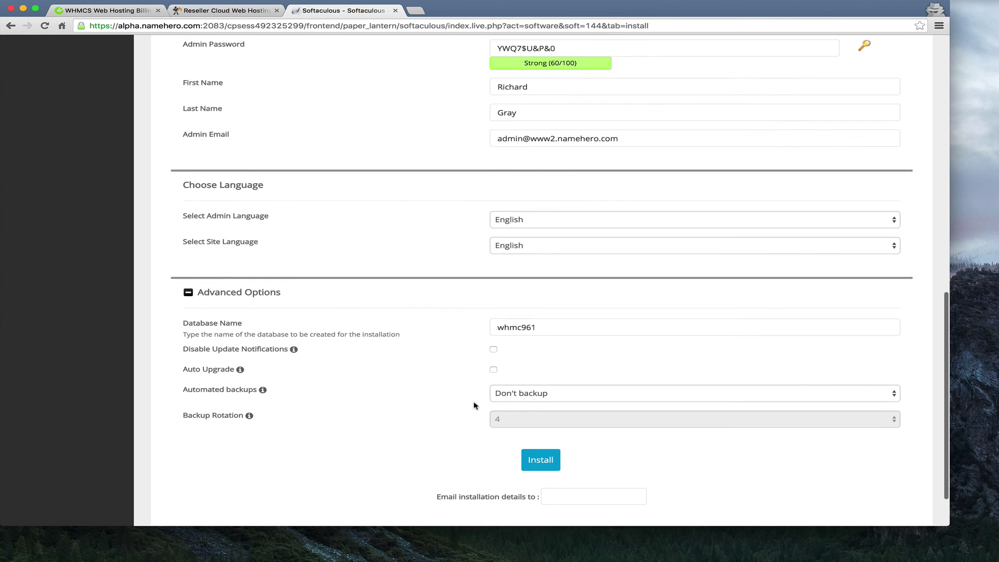
{"action": "left_click", "coordinate": [527, 400]}
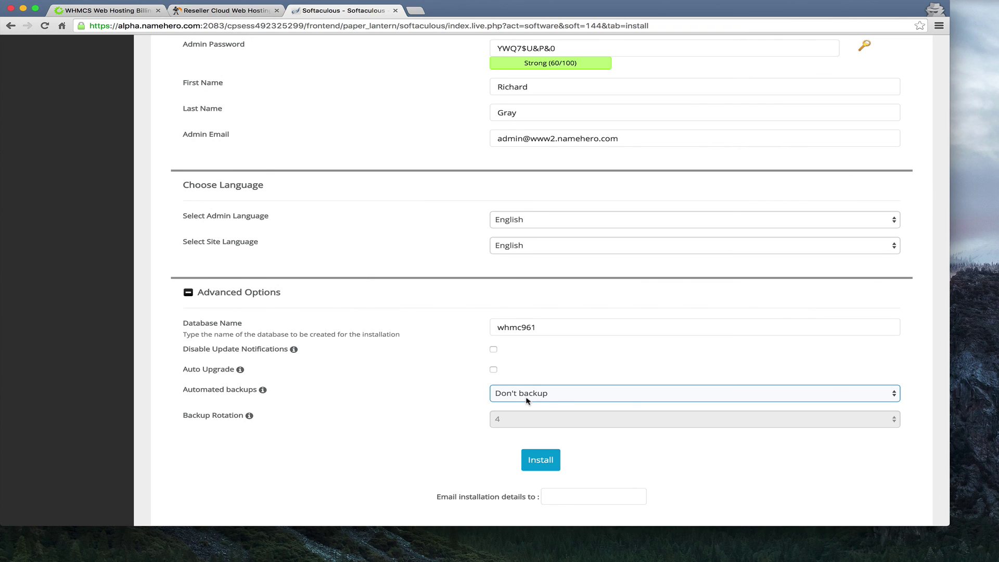
{"action": "left_click", "coordinate": [483, 413]}
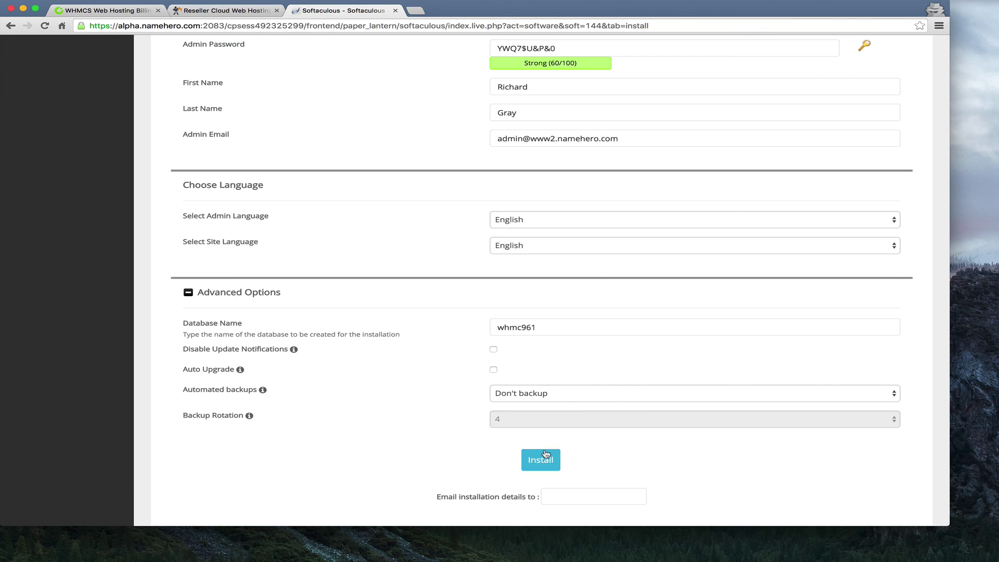
Launch the WHMCS installation.
{"action": "scroll", "coordinate": [520, 418], "scroll_direction": "up", "scroll_amount": 1}
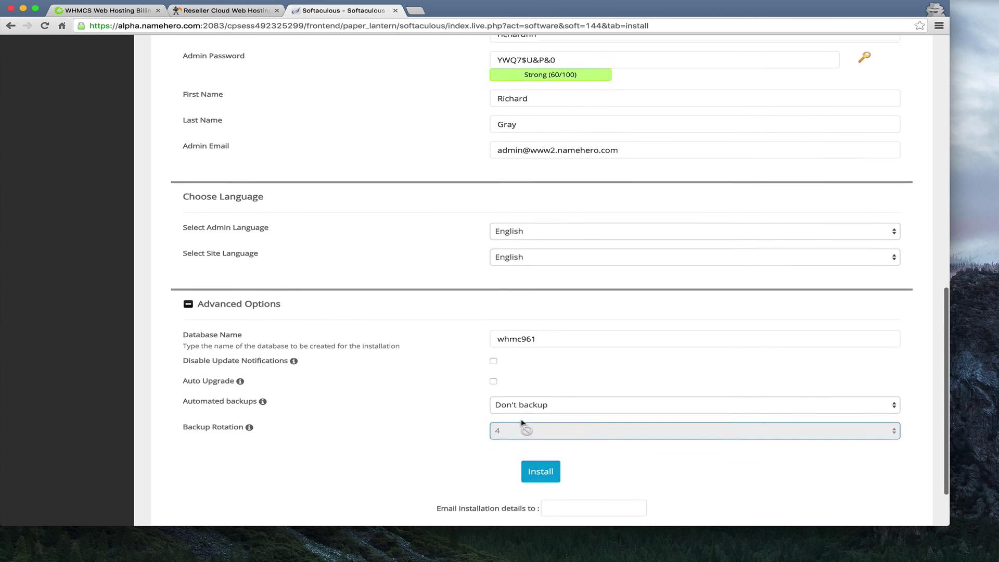
{"action": "scroll", "coordinate": [520, 419], "scroll_direction": "up", "scroll_amount": 1}
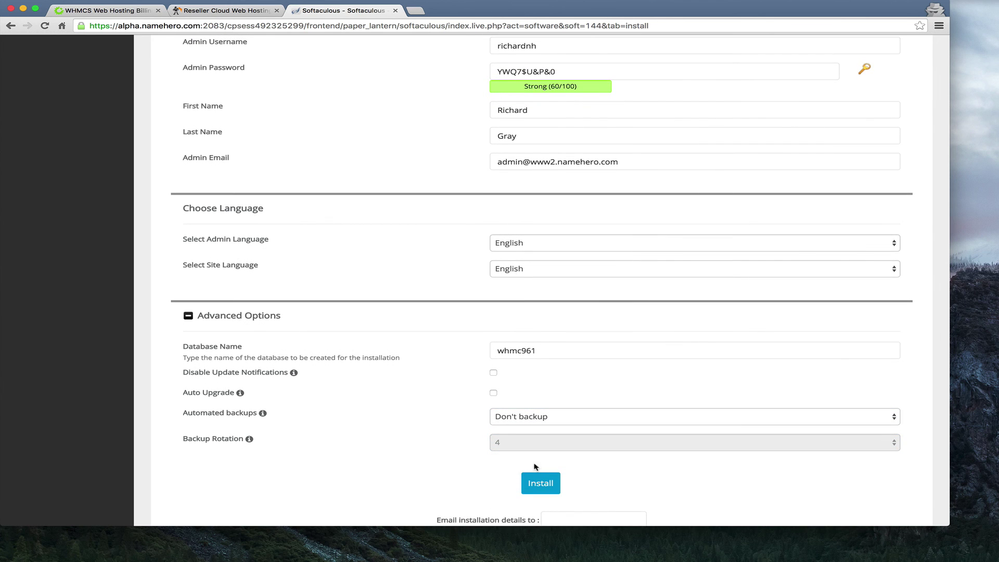
{"action": "left_click", "coordinate": [537, 483]}
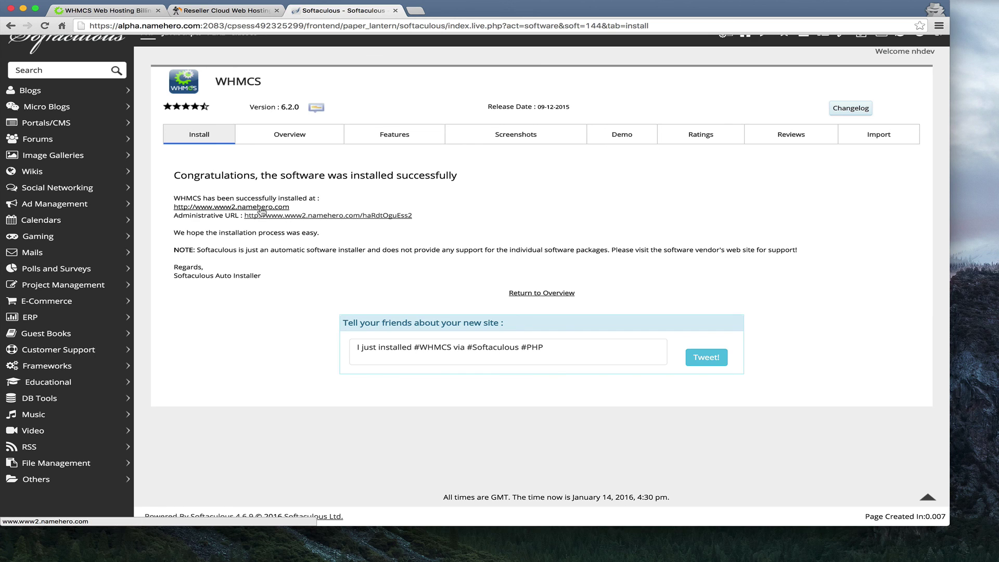
Once the WHMCS install completes, open the newly installed site link in a new tab.
{"action": "left_click", "coordinate": [262, 211]}
Correct the address to www2.namehero.com, load the client portal, then return to Softaculous.
{"action": "left_click", "coordinate": [108, 25]}
{"action": "key", "text": "BackSpace"}
{"action": "key", "text": "BackSpace"}
{"action": "key", "text": "BackSpace"}
{"action": "key", "text": "BackSpace"}
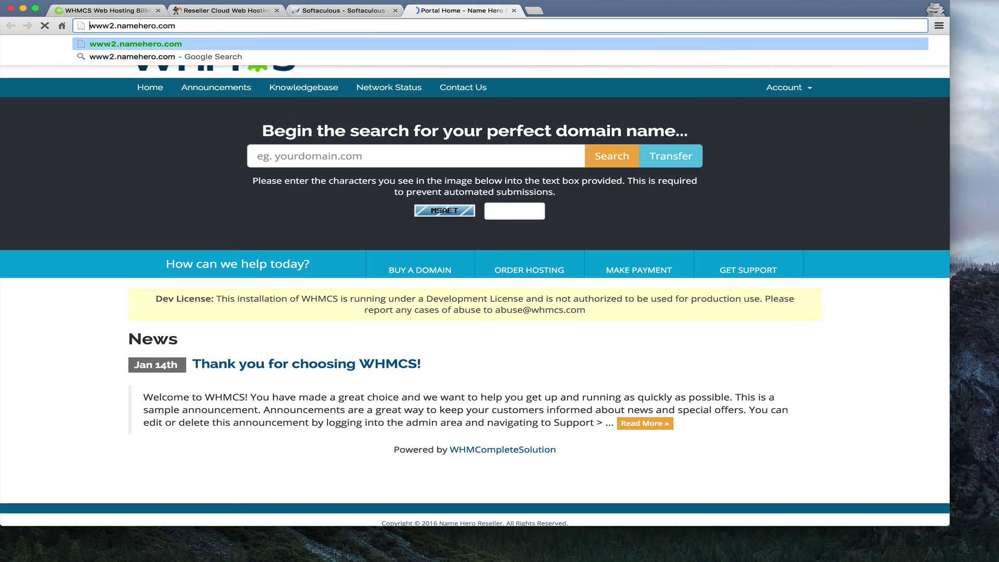
{"action": "key", "text": "Return"}
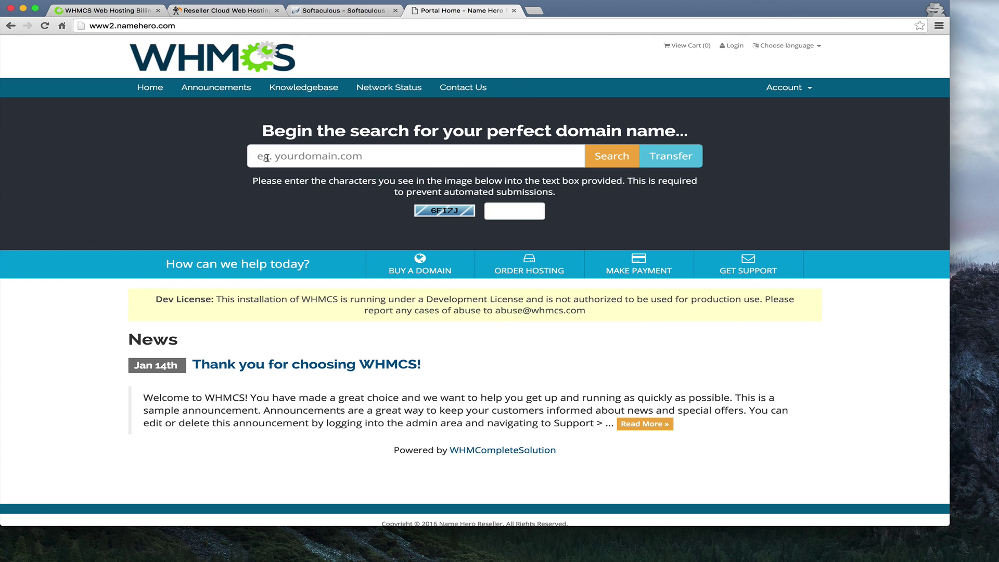
{"action": "left_click", "coordinate": [344, 11]}
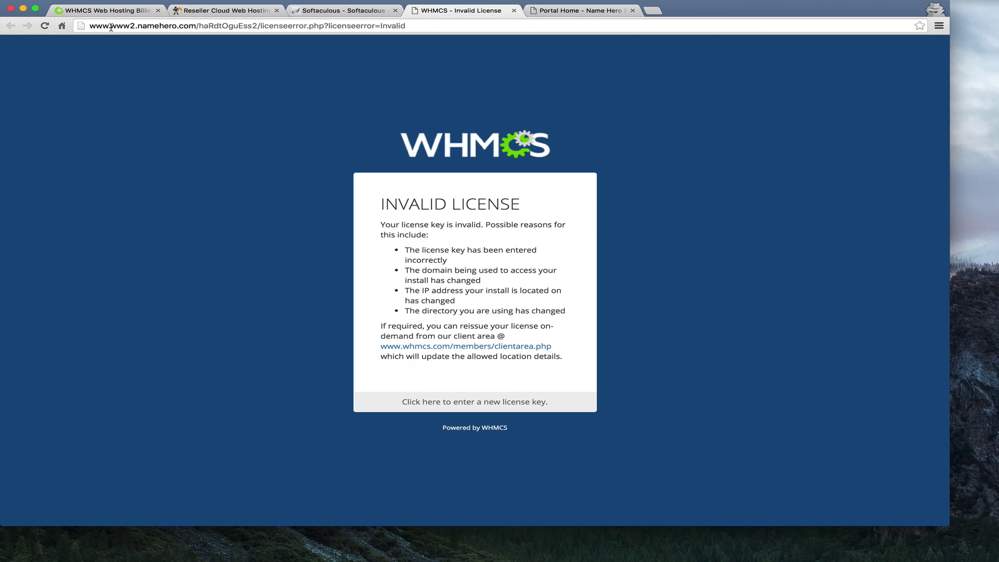
{"action": "left_click_drag", "start_coordinate": [110, 27], "coordinate": [69, 28]}
{"action": "key", "text": "BackSpace"}
{"action": "key", "text": "Return"}
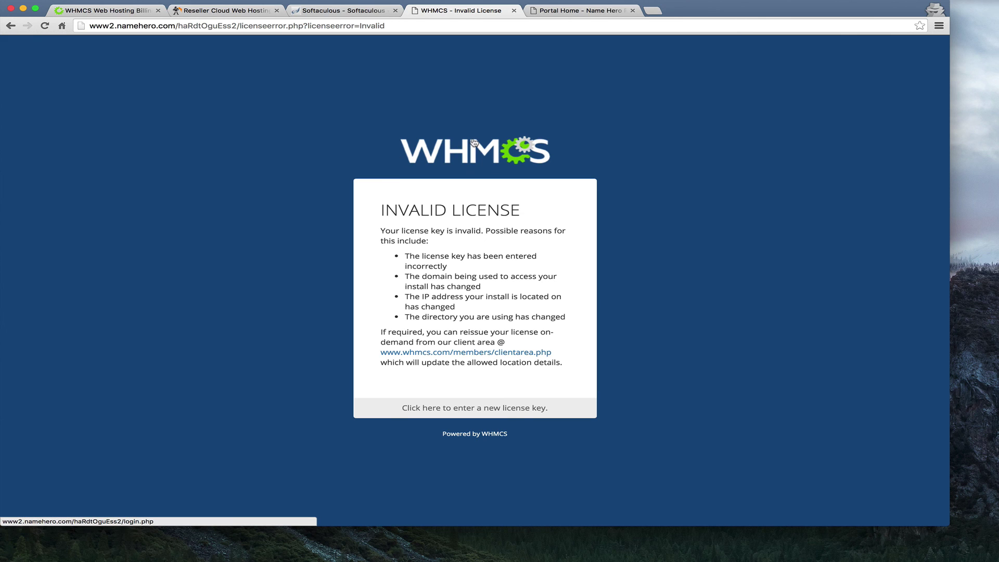
Compare the client portal and Invalid License tabs, then return to the Softaculous install summary.
{"action": "left_click", "coordinate": [563, 13]}
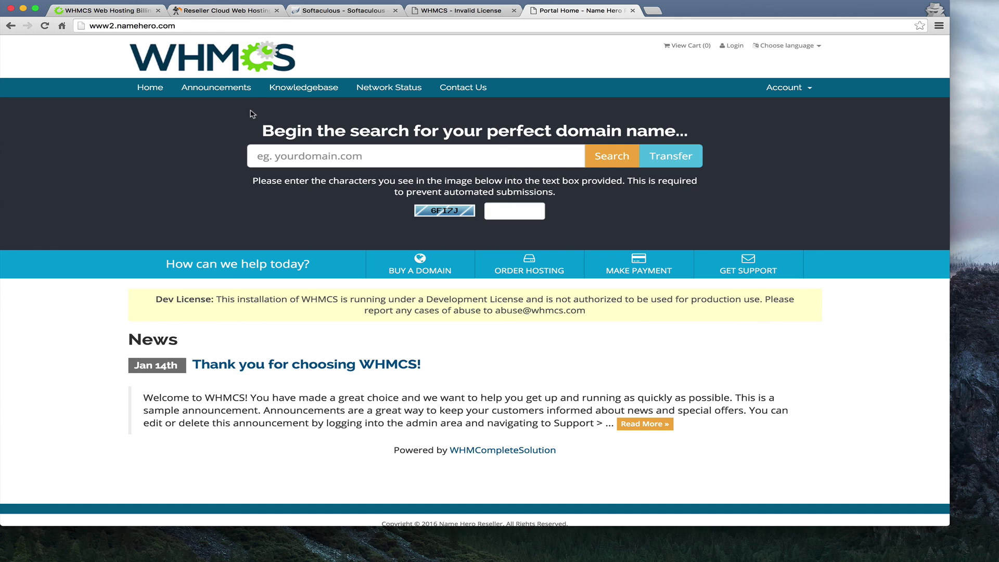
{"action": "left_click", "coordinate": [427, 11]}
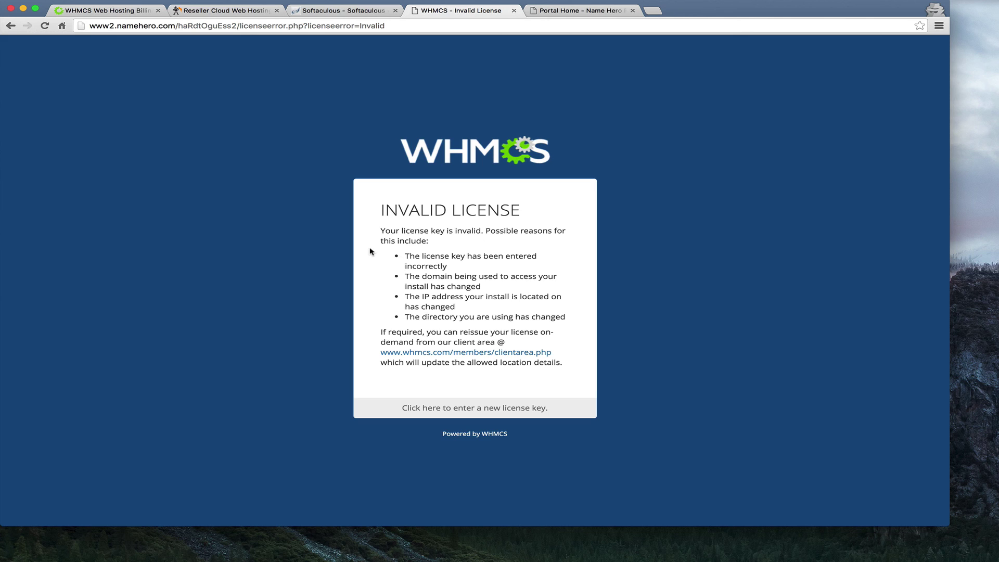
{"action": "left_click", "coordinate": [358, 13]}
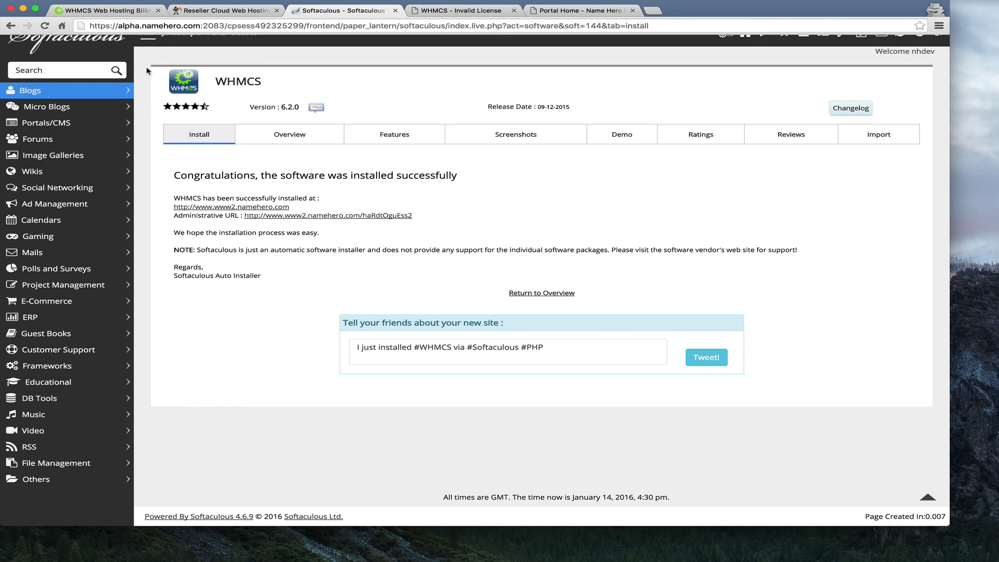
Switch to the NameHero Reseller Cloud Web Hosting tab showing the Corporate plan.
{"action": "left_click", "coordinate": [206, 10]}
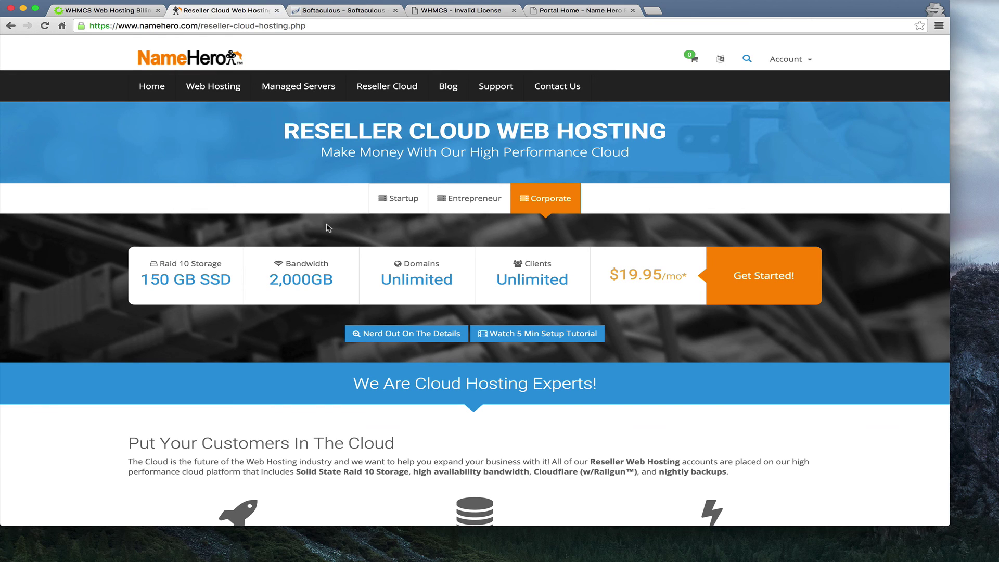